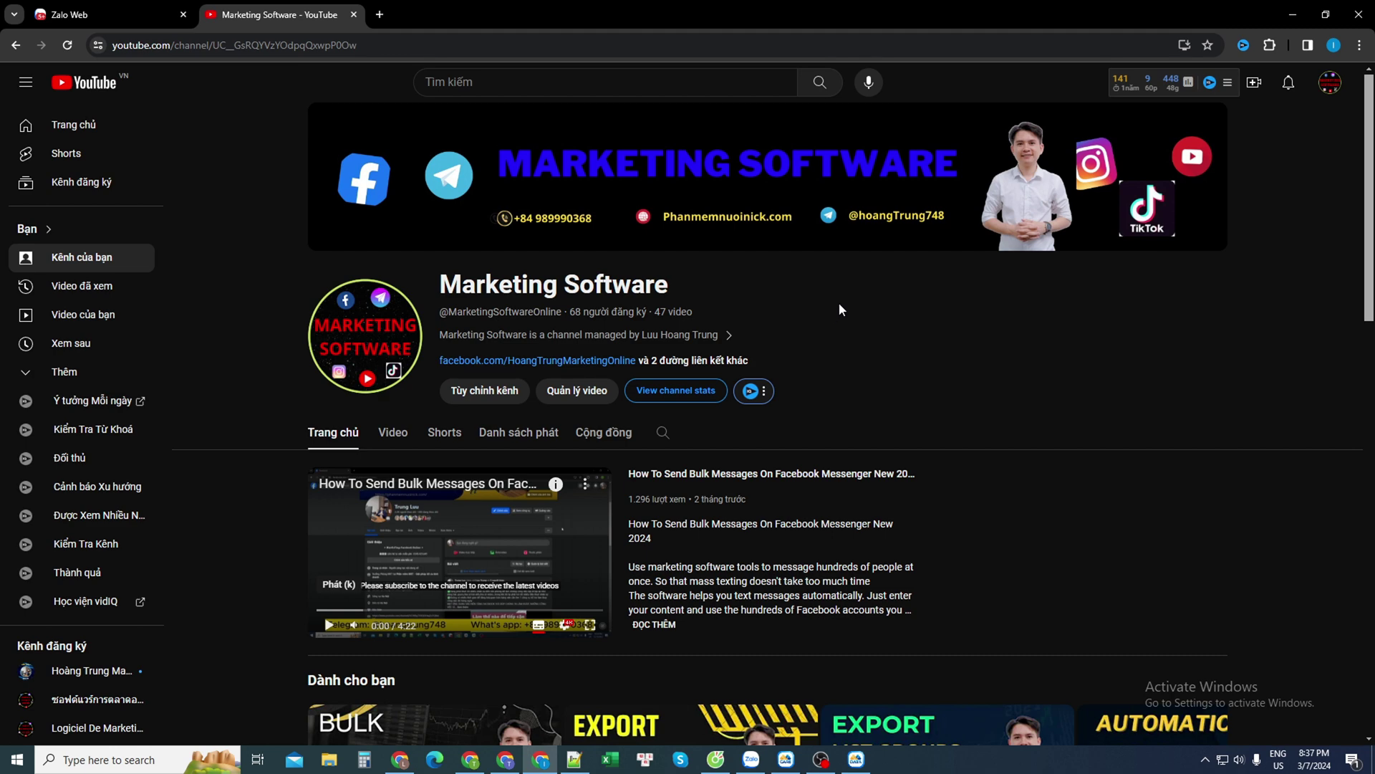
Bring up Facebook and go from the profile page to the home feed
{"action": "left_click", "coordinate": [540, 759]}
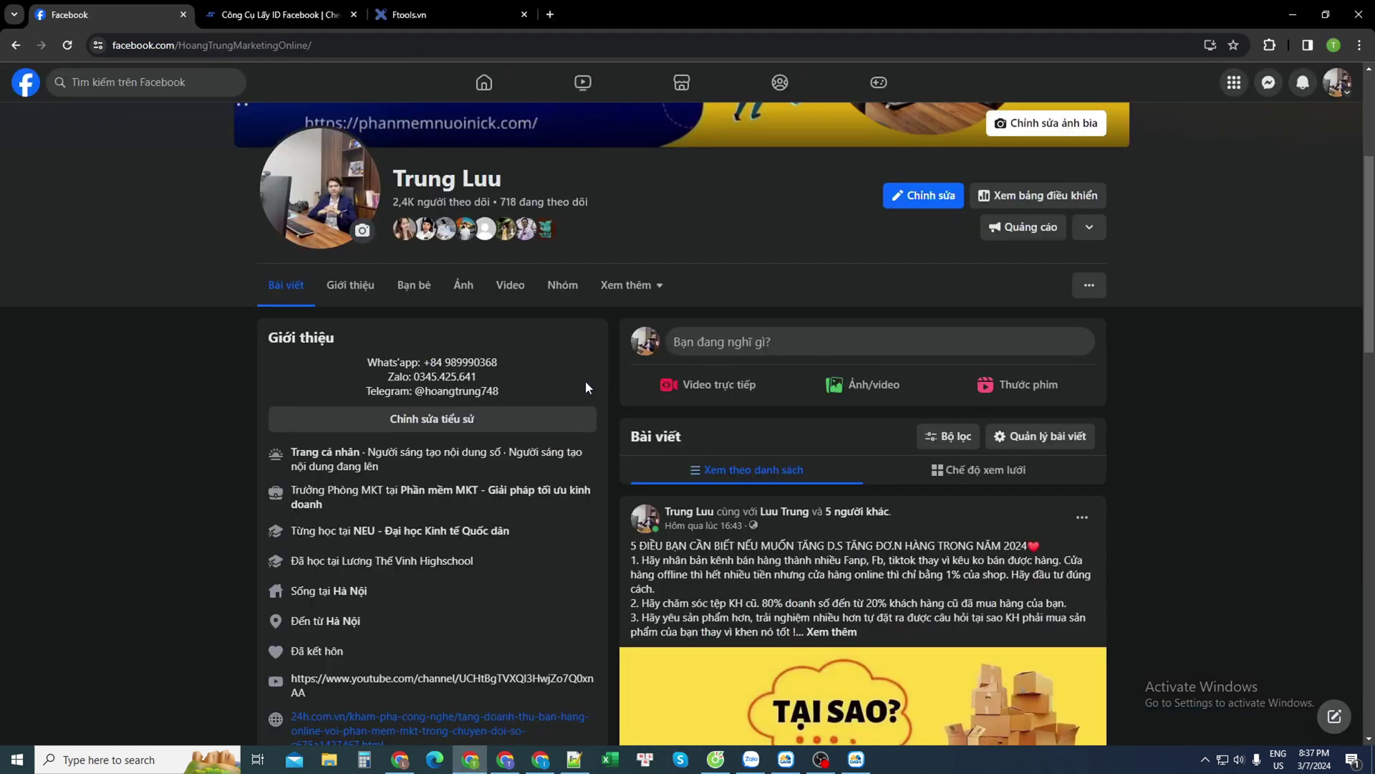
{"action": "scroll", "coordinate": [880, 280], "scroll_direction": "up", "scroll_amount": 4}
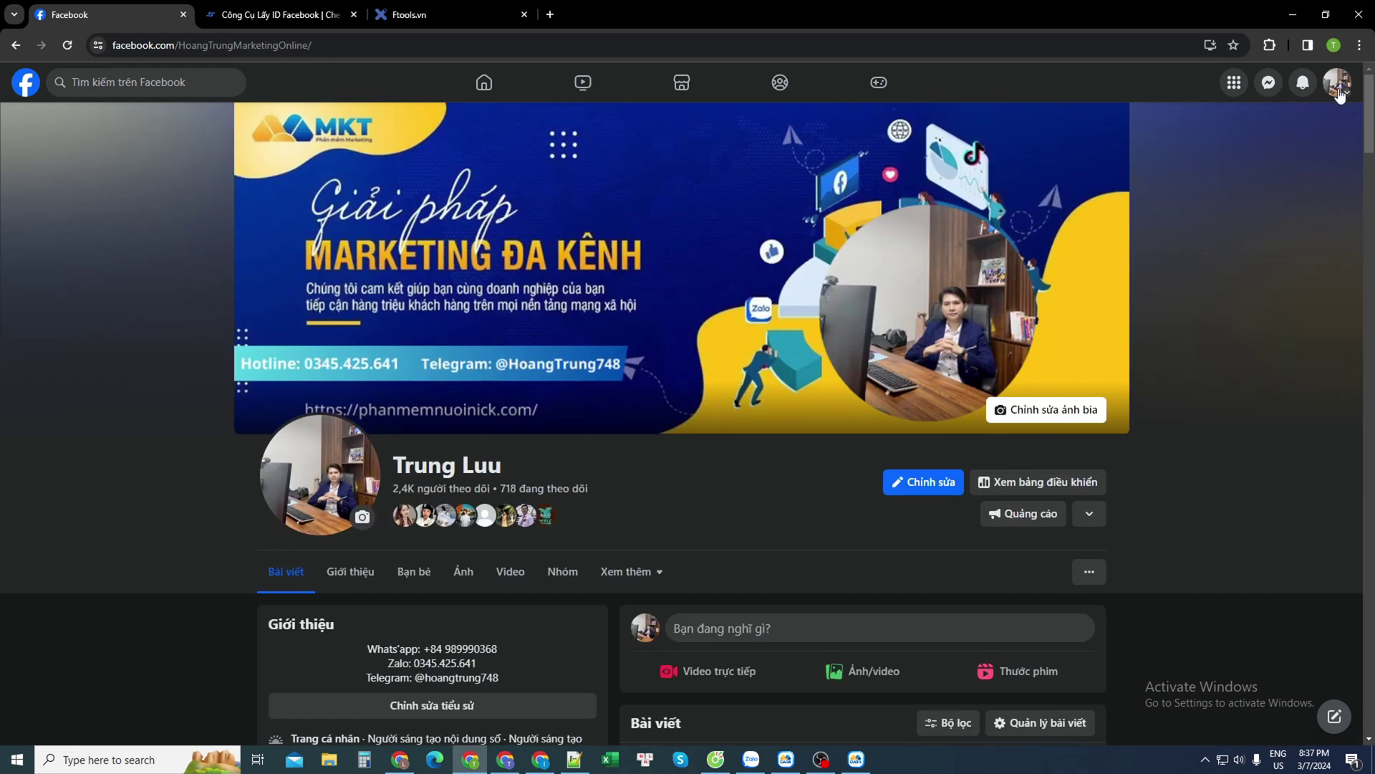
{"action": "left_click", "coordinate": [1338, 85]}
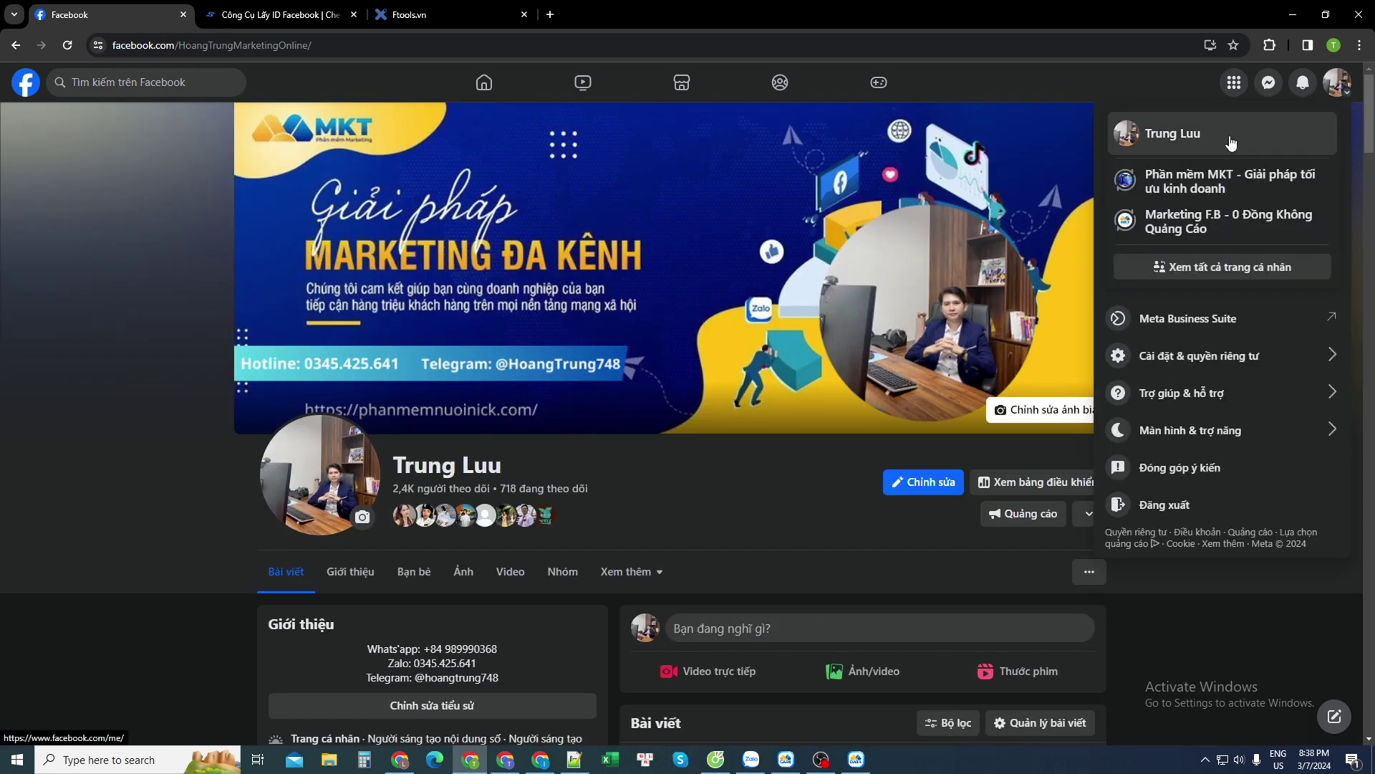
{"action": "left_click", "coordinate": [1230, 143]}
{"action": "left_click", "coordinate": [484, 81]}
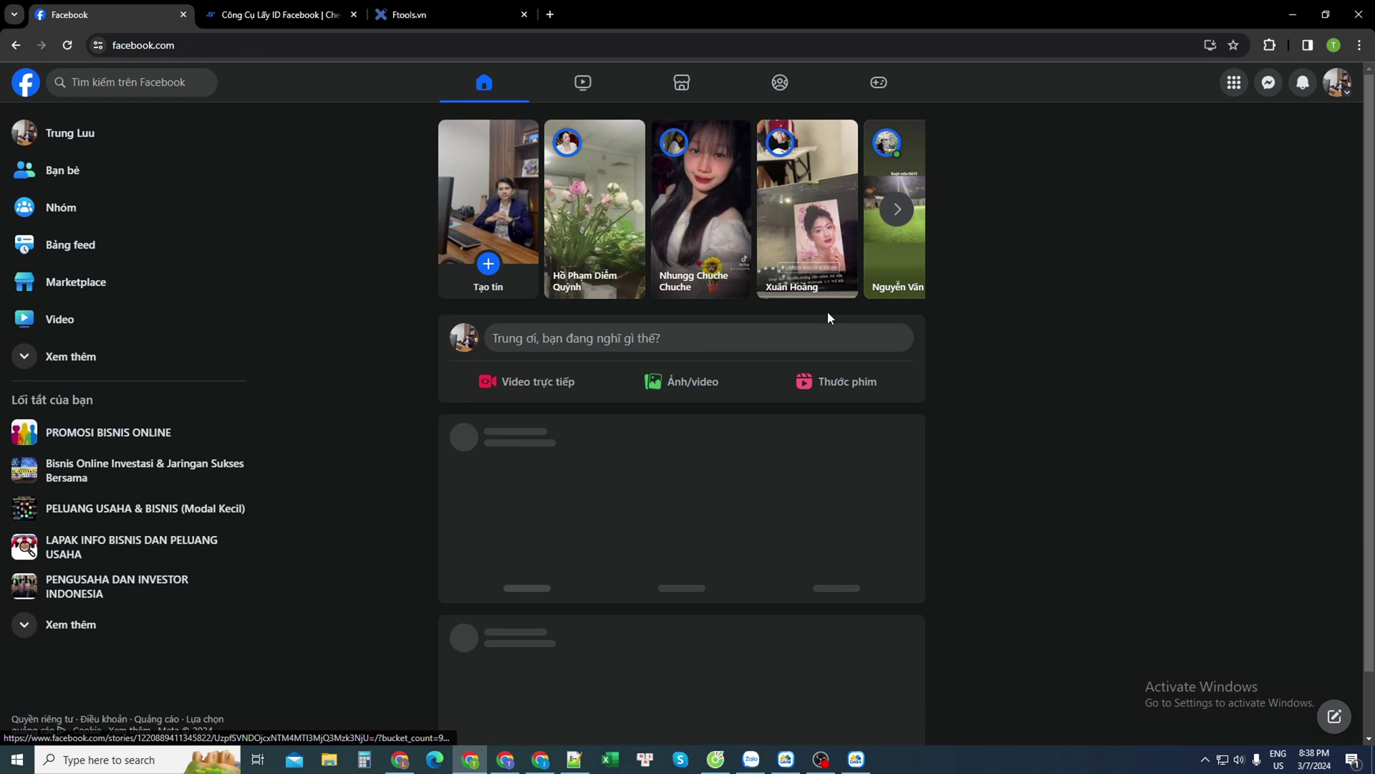
{"action": "scroll", "coordinate": [750, 357], "scroll_direction": "down", "scroll_amount": 2}
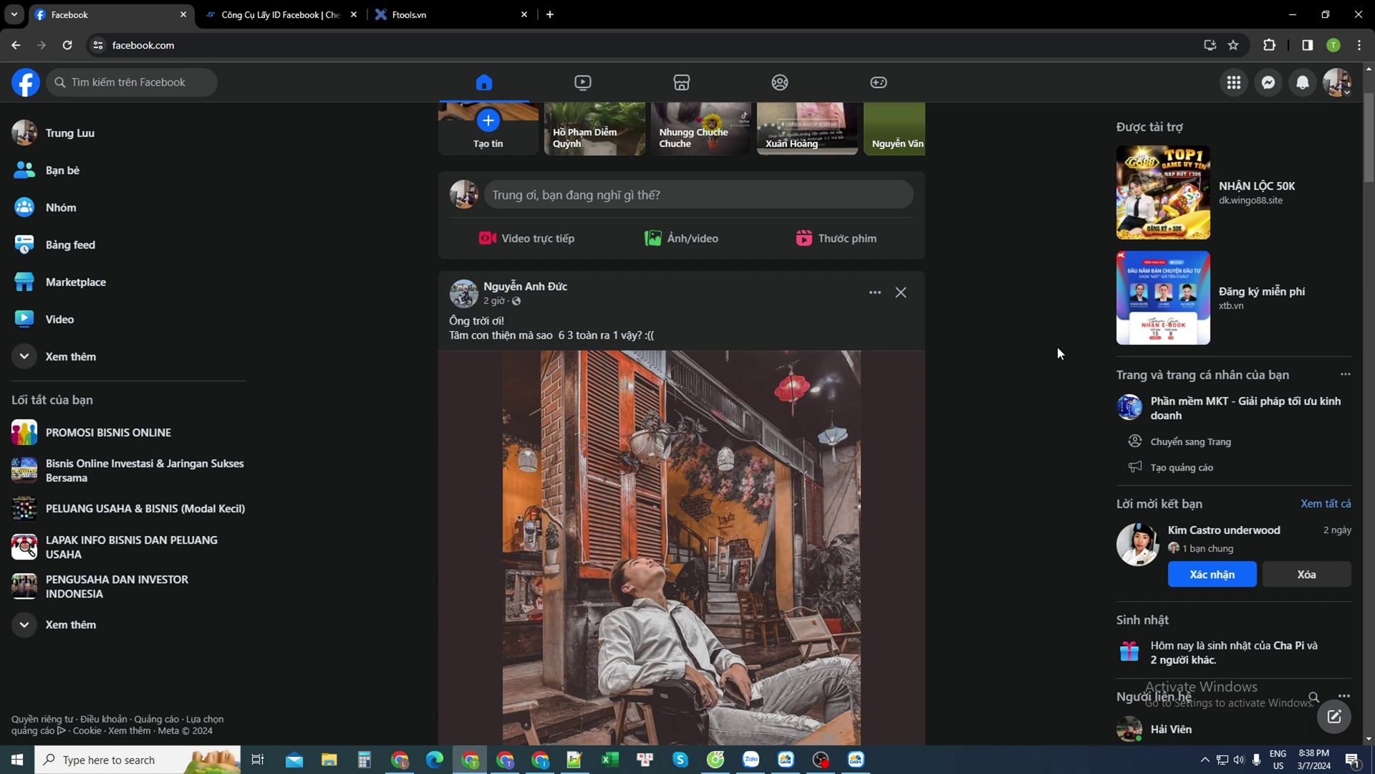
Check the account menu again, then switch to MKT CARE's Account Management
{"action": "left_click", "coordinate": [1337, 82]}
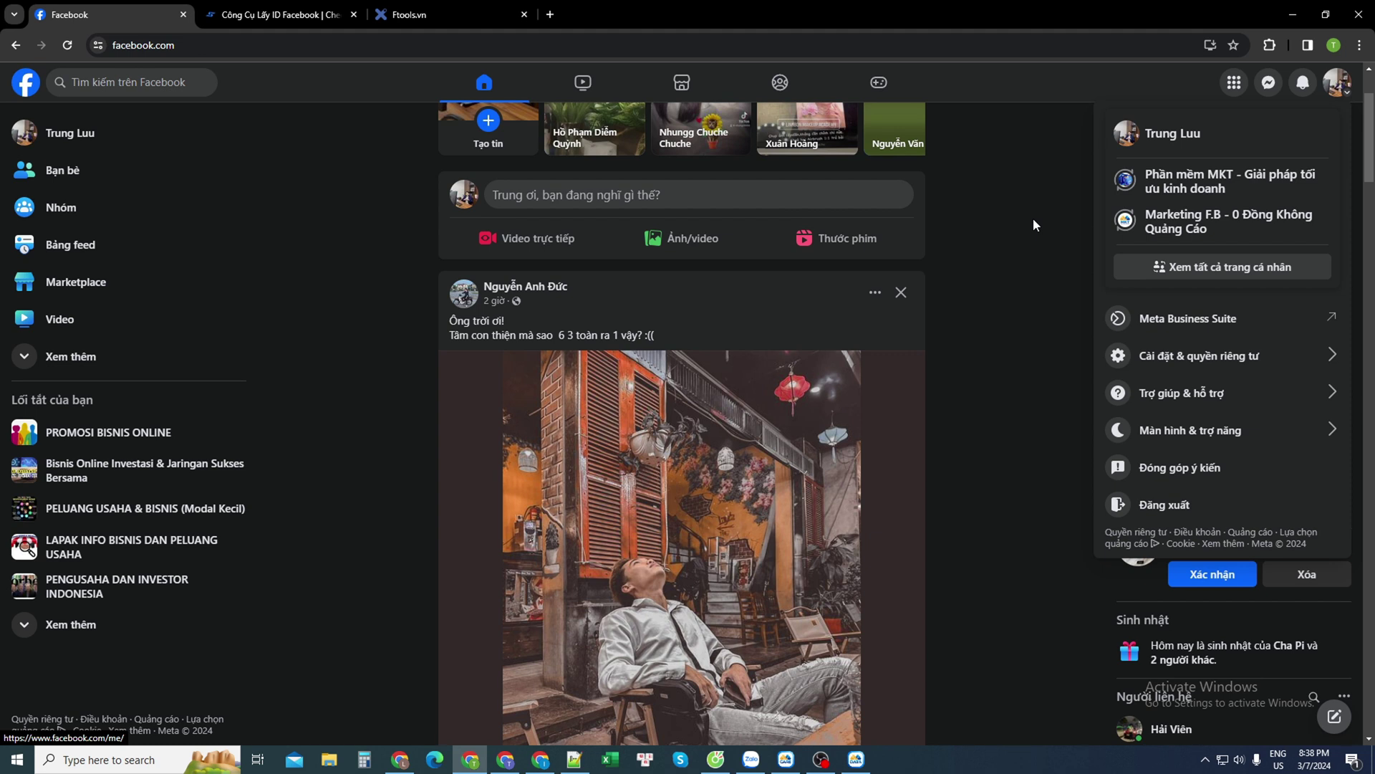
{"action": "left_click", "coordinate": [1033, 218]}
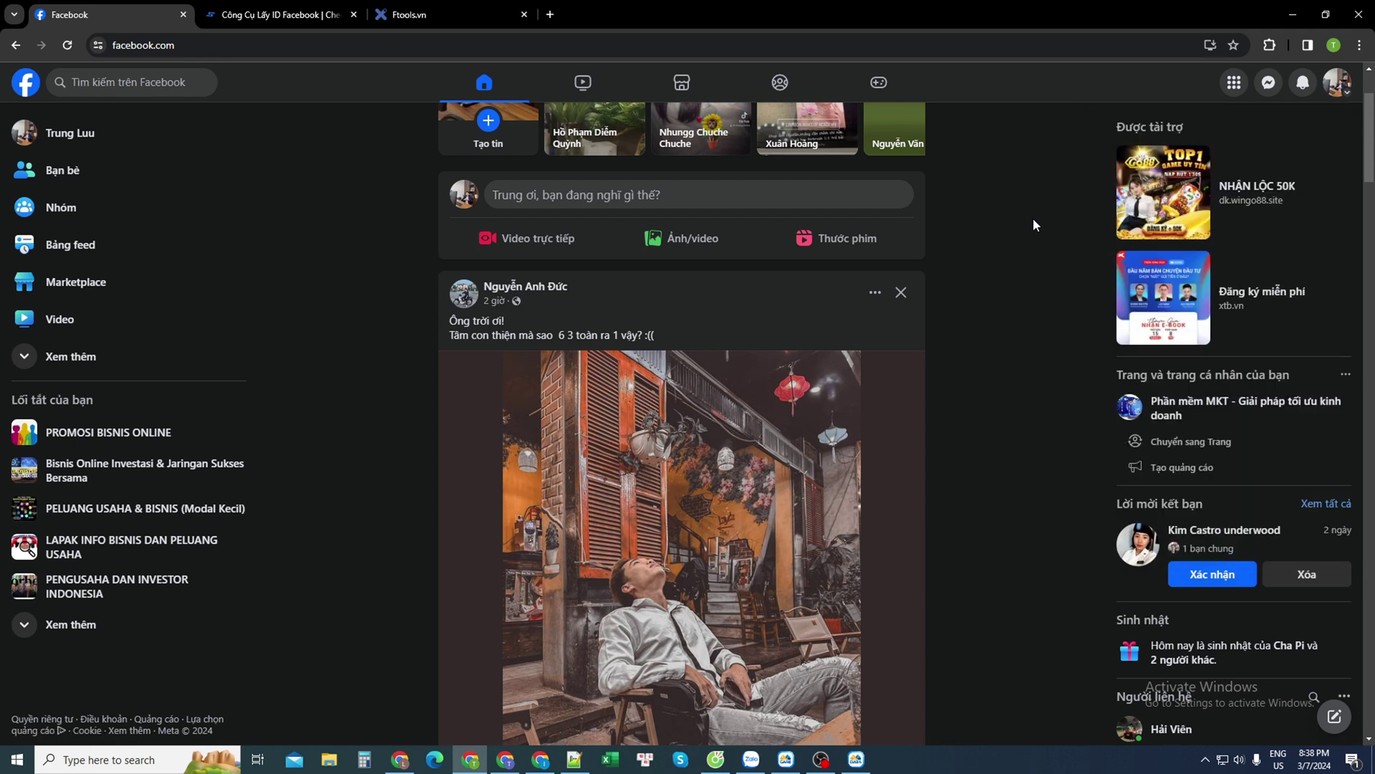
{"action": "left_click", "coordinate": [786, 759]}
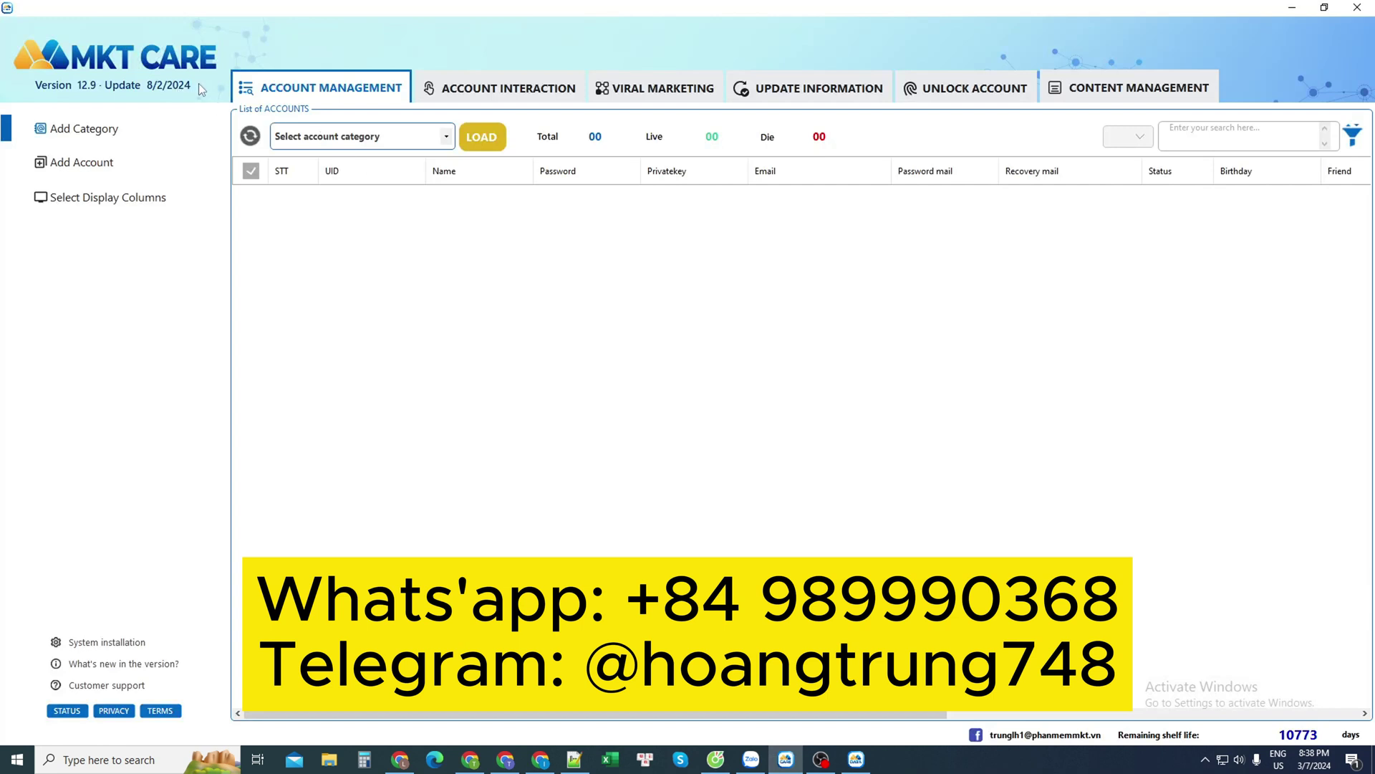
Open Viral Marketing's Make Friends - Follow Friends settings and pick an account row
{"action": "left_click", "coordinate": [673, 90]}
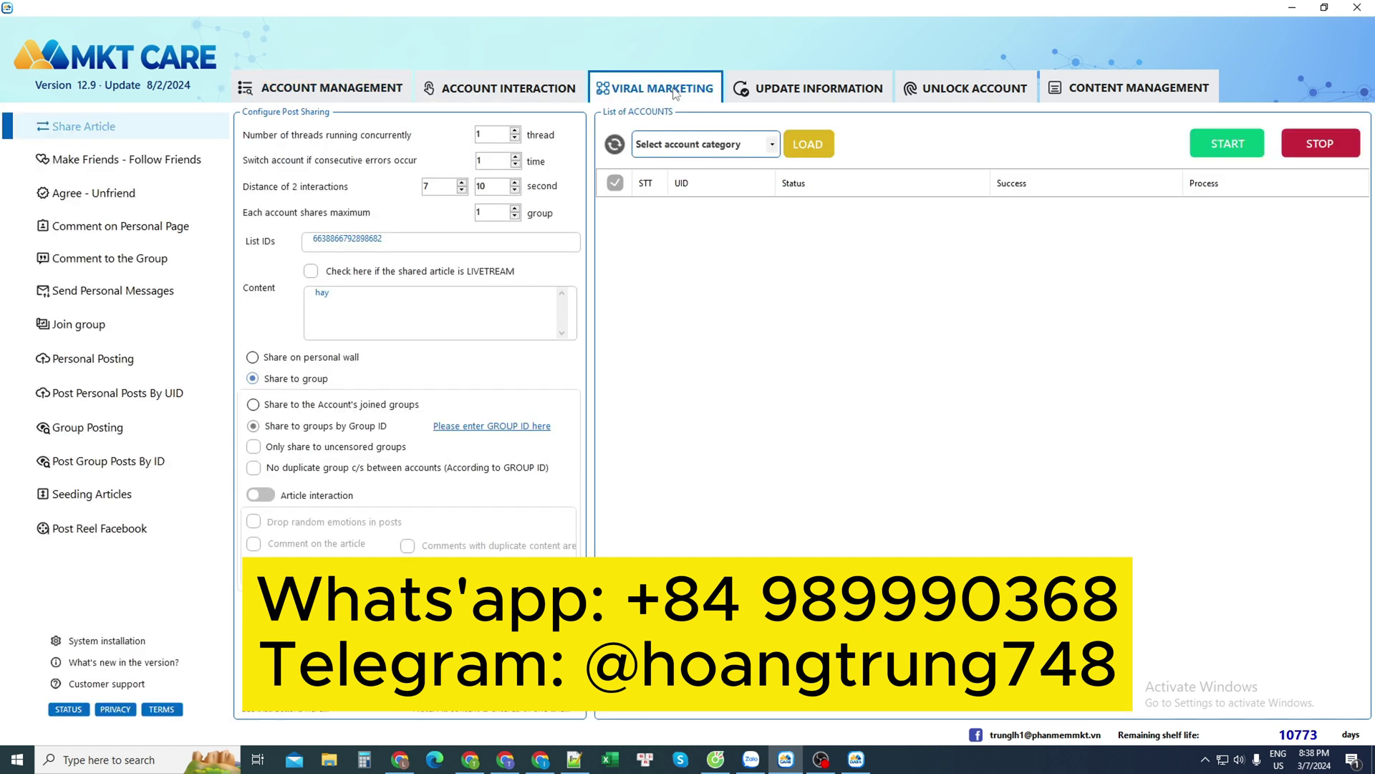
{"action": "left_click", "coordinate": [132, 167]}
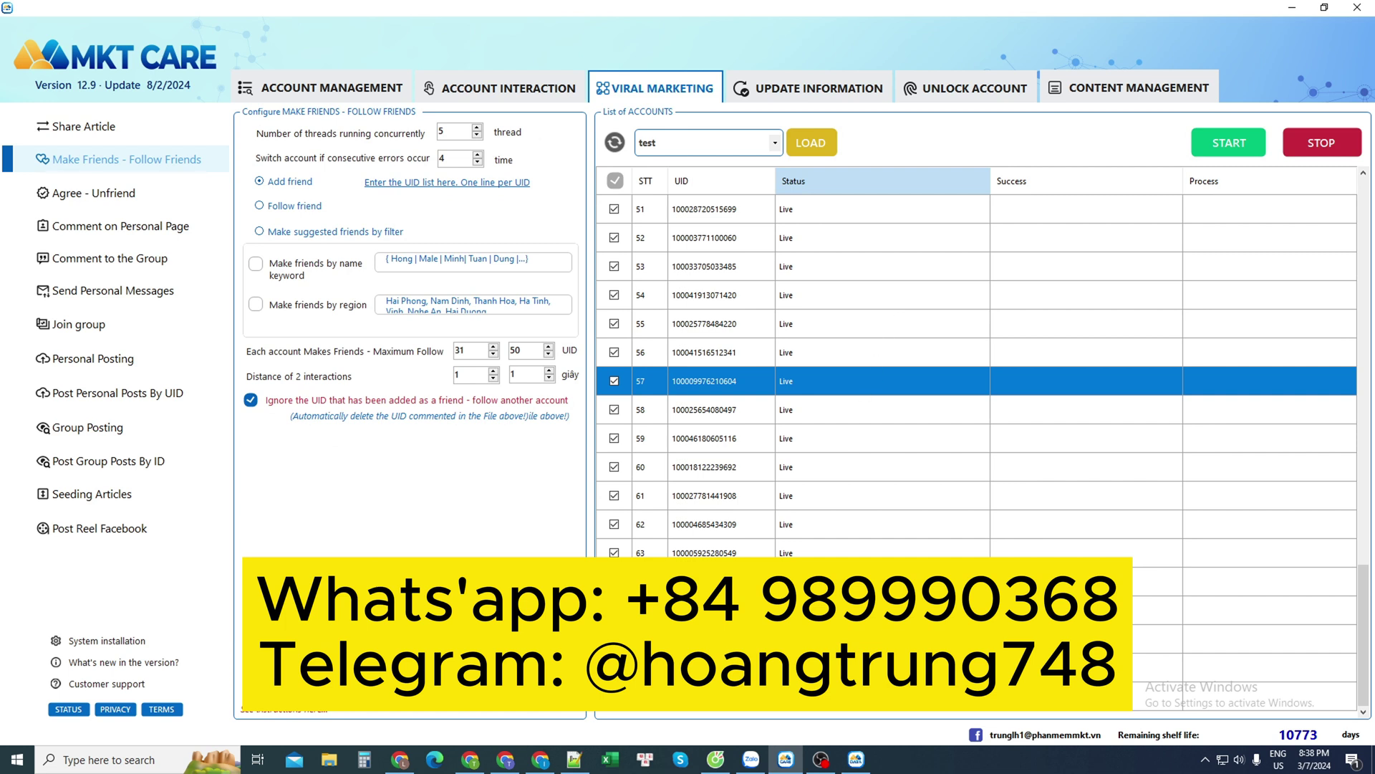
{"action": "left_click_drag", "start_coordinate": [788, 695], "coordinate": [786, 266]}
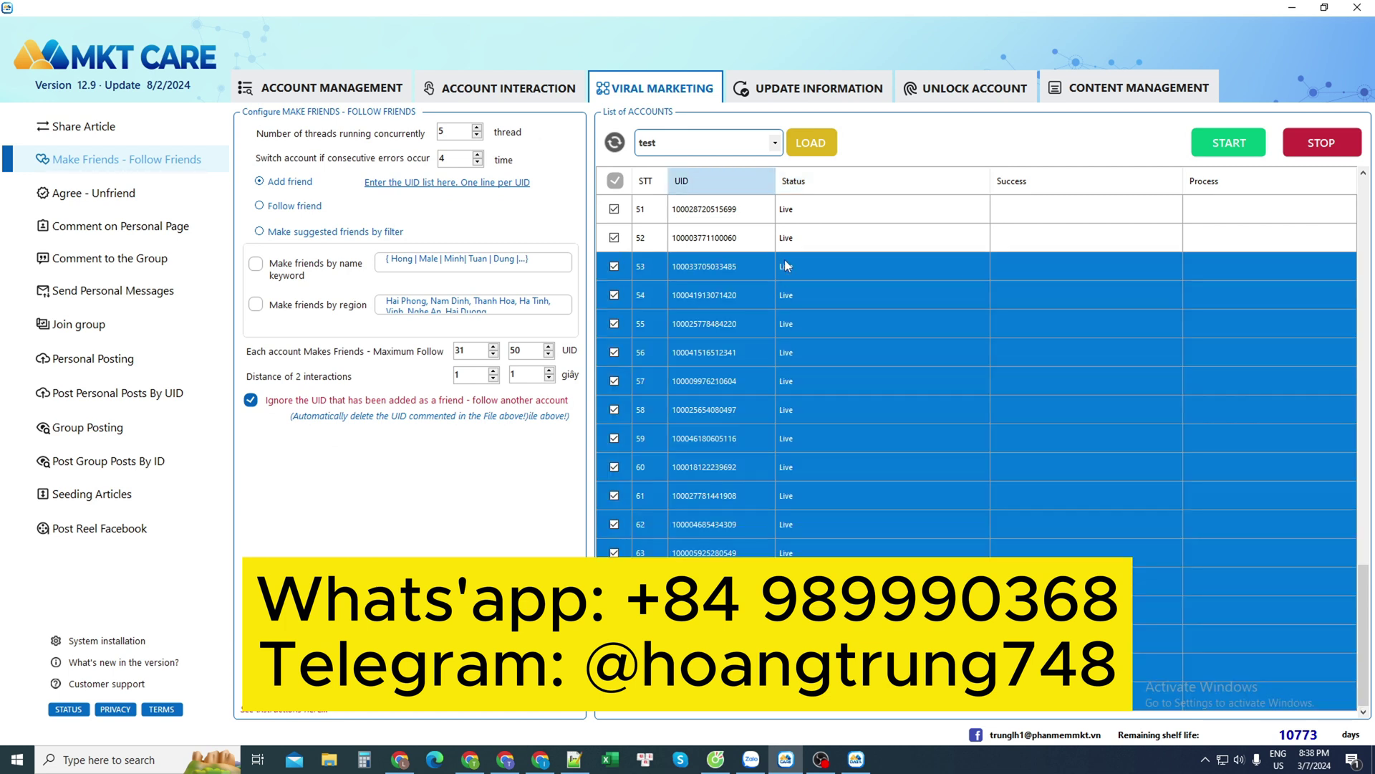
{"action": "left_click", "coordinate": [887, 236]}
{"action": "left_click", "coordinate": [856, 323]}
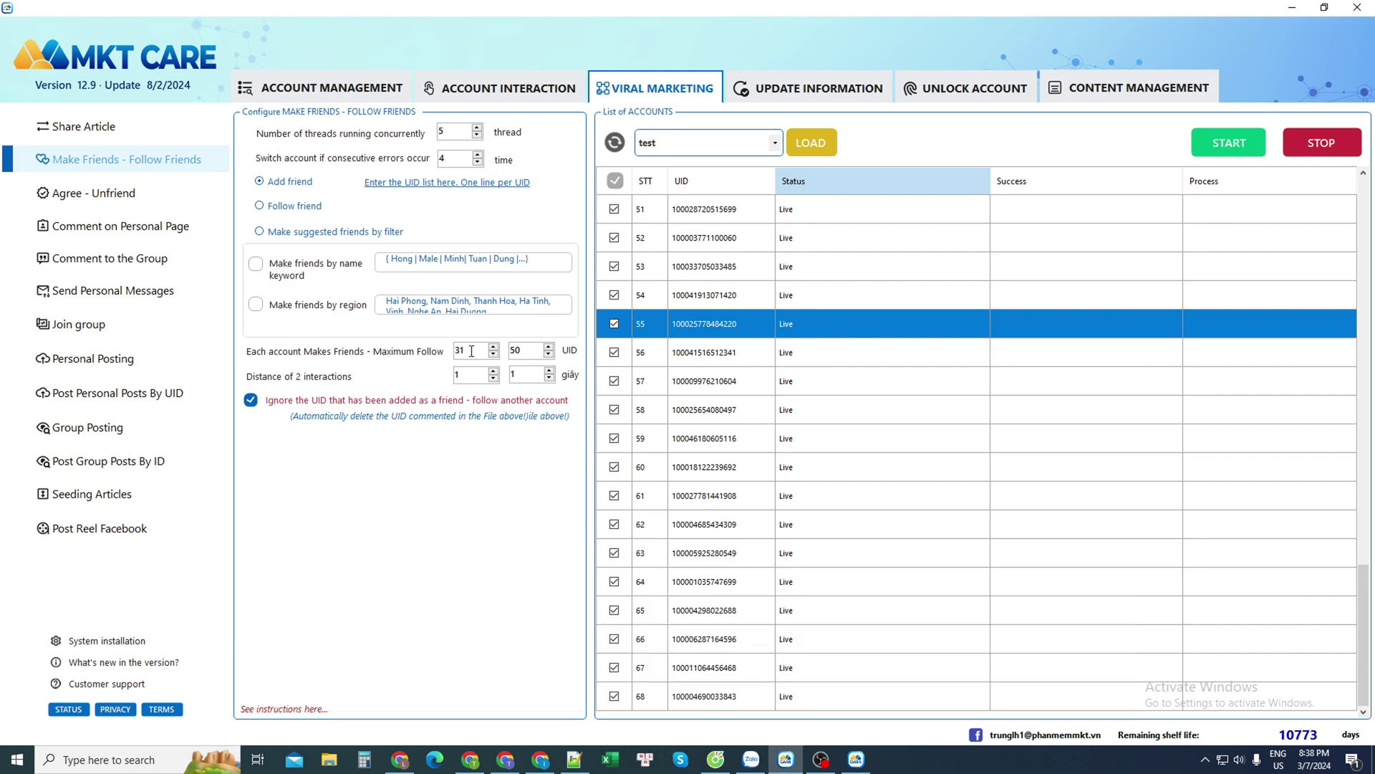
Check the 31–50 follow limits per account and select accounts in rows 52–62
{"action": "left_click", "coordinate": [529, 349]}
{"action": "key", "text": "shift+Tab"}
{"action": "key", "text": "Tab"}
{"action": "left_click_drag", "start_coordinate": [907, 244], "coordinate": [922, 517]}
{"action": "left_click", "coordinate": [904, 445]}
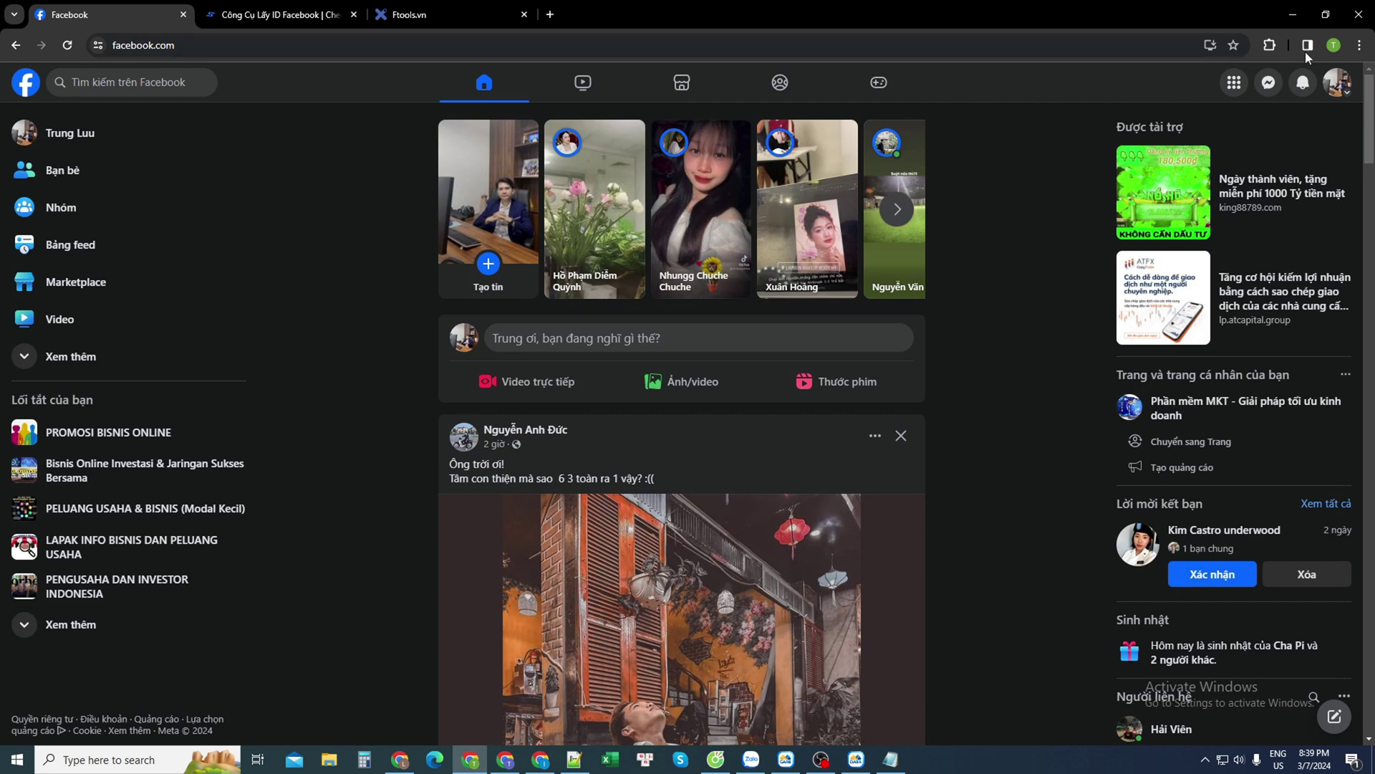
Open the Facebook profile page and select its web address
{"action": "left_click", "coordinate": [1337, 82]}
{"action": "left_click", "coordinate": [1241, 123]}
{"action": "left_click", "coordinate": [361, 47]}
Convert the profile link to a numeric UID on id.traodoisub.com, then return to MKT CARE
{"action": "left_click", "coordinate": [302, 16]}
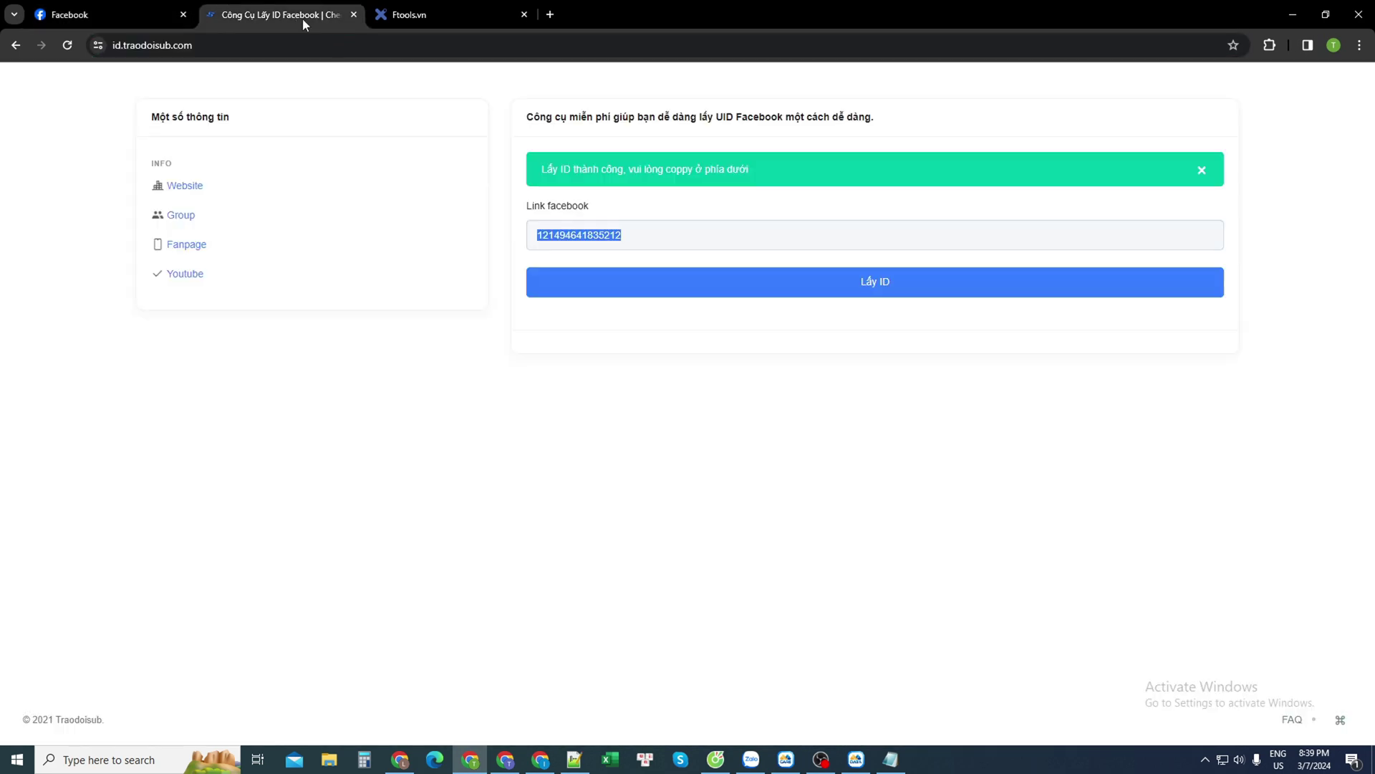
{"action": "key", "text": "ctrl+v"}
{"action": "left_click", "coordinate": [877, 281]}
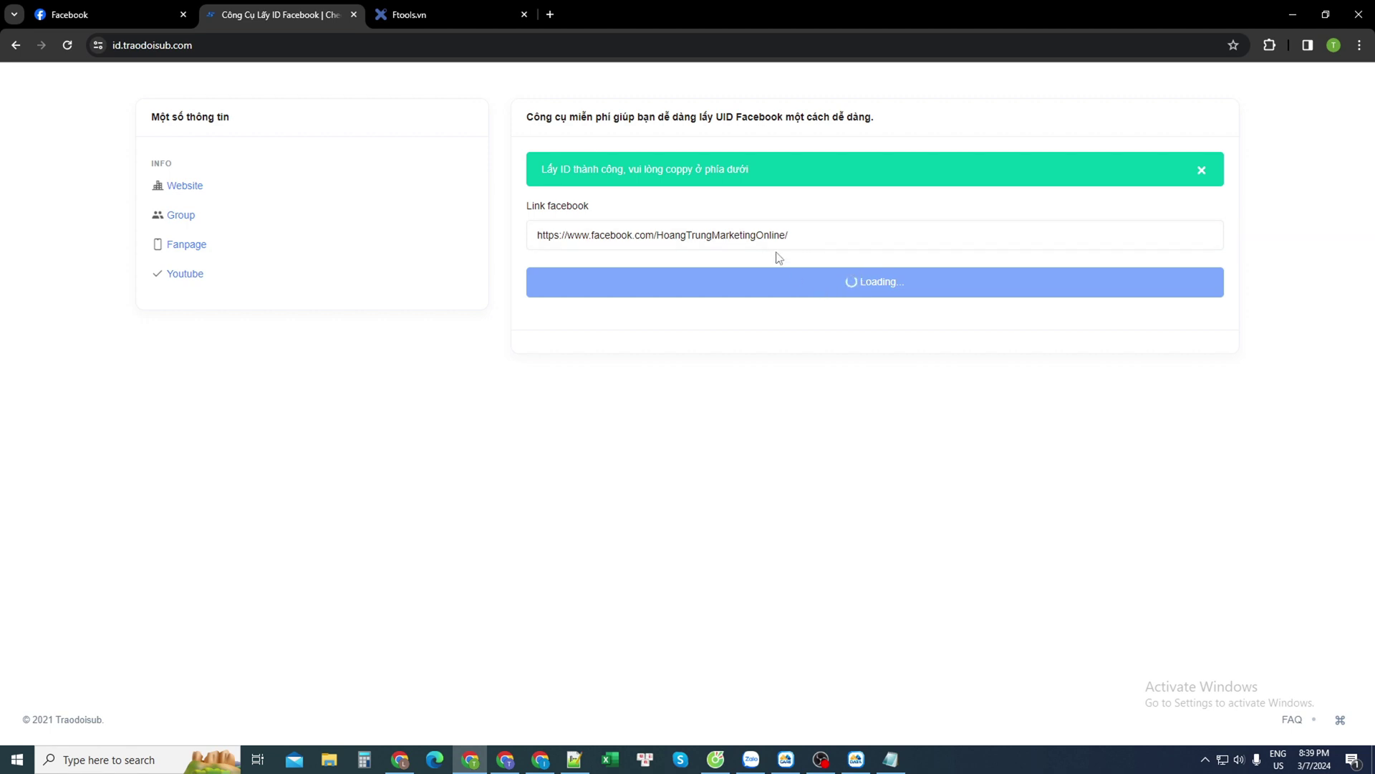
{"action": "left_click_drag", "start_coordinate": [620, 238], "coordinate": [350, 229]}
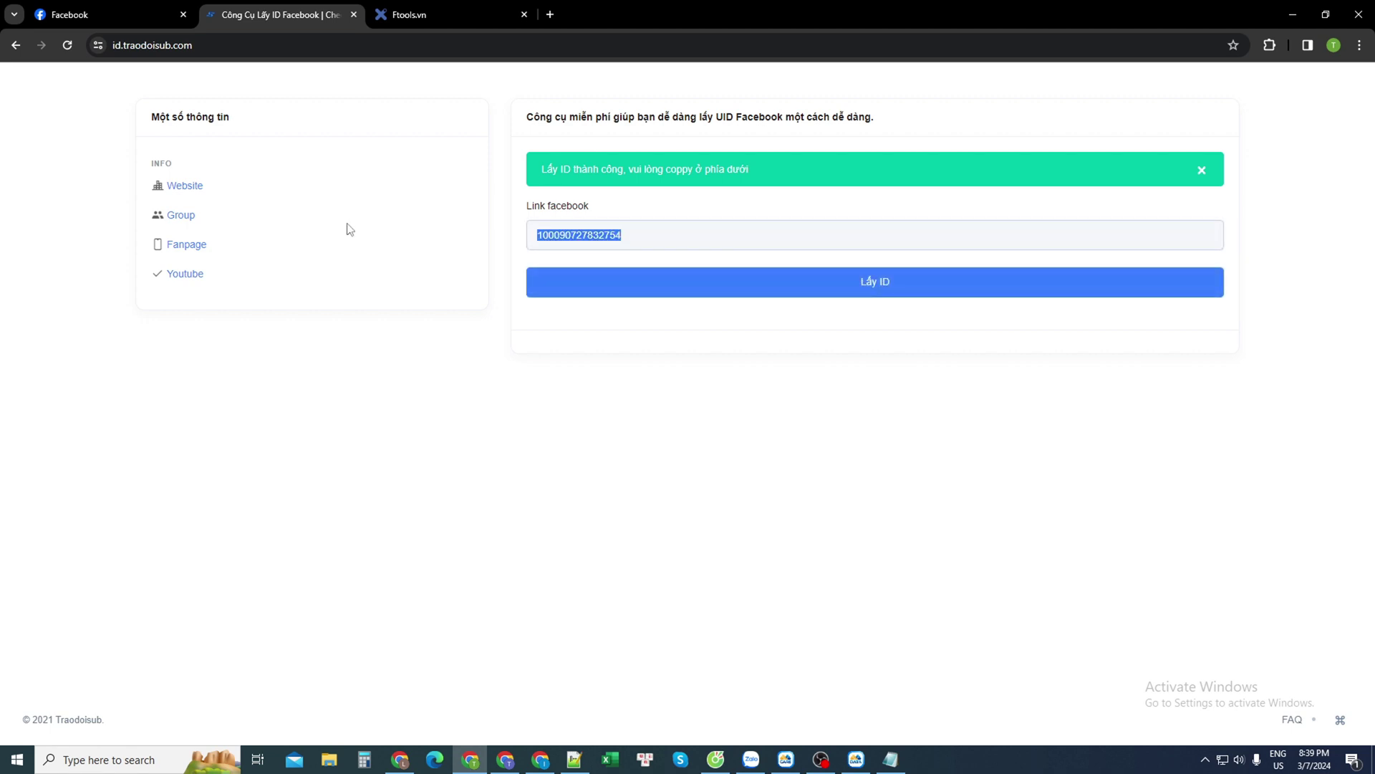
{"action": "left_click", "coordinate": [93, 13]}
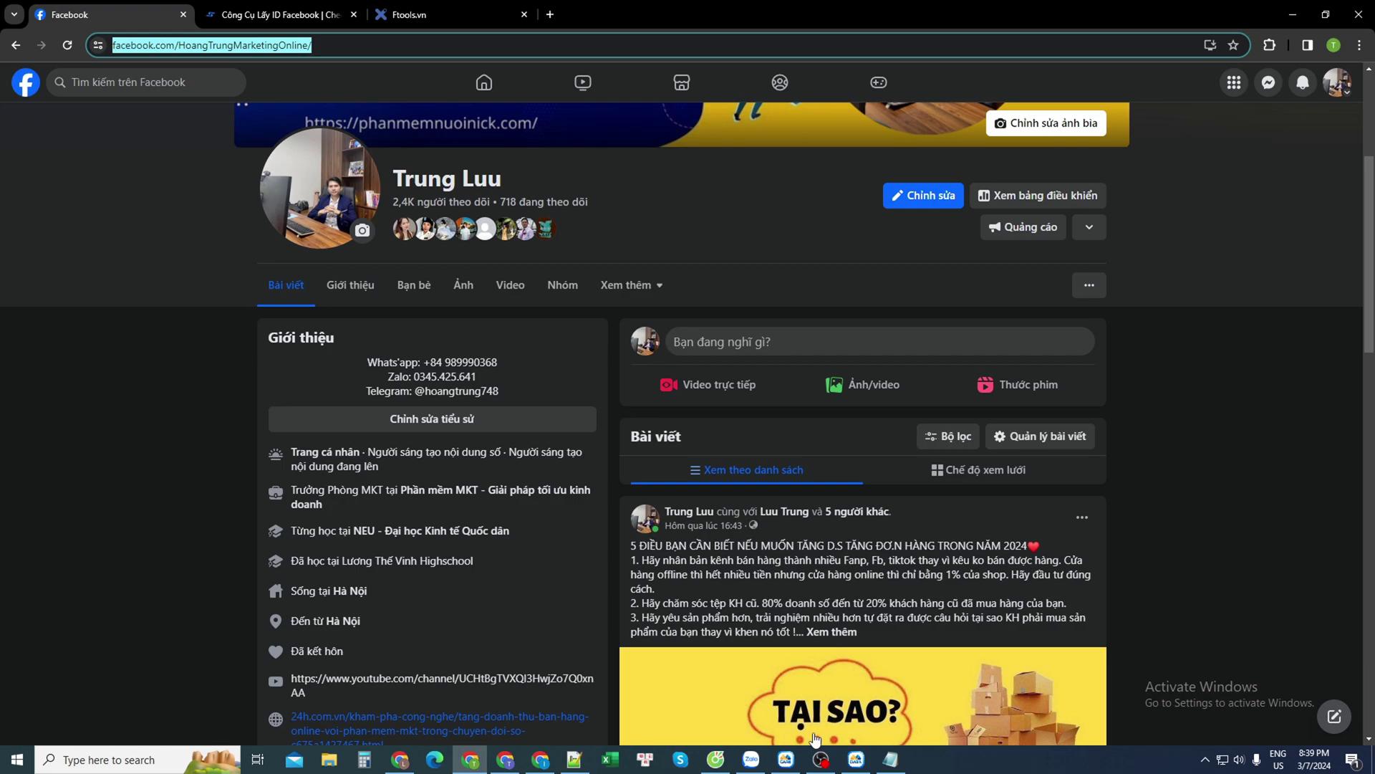
{"action": "left_click", "coordinate": [786, 761]}
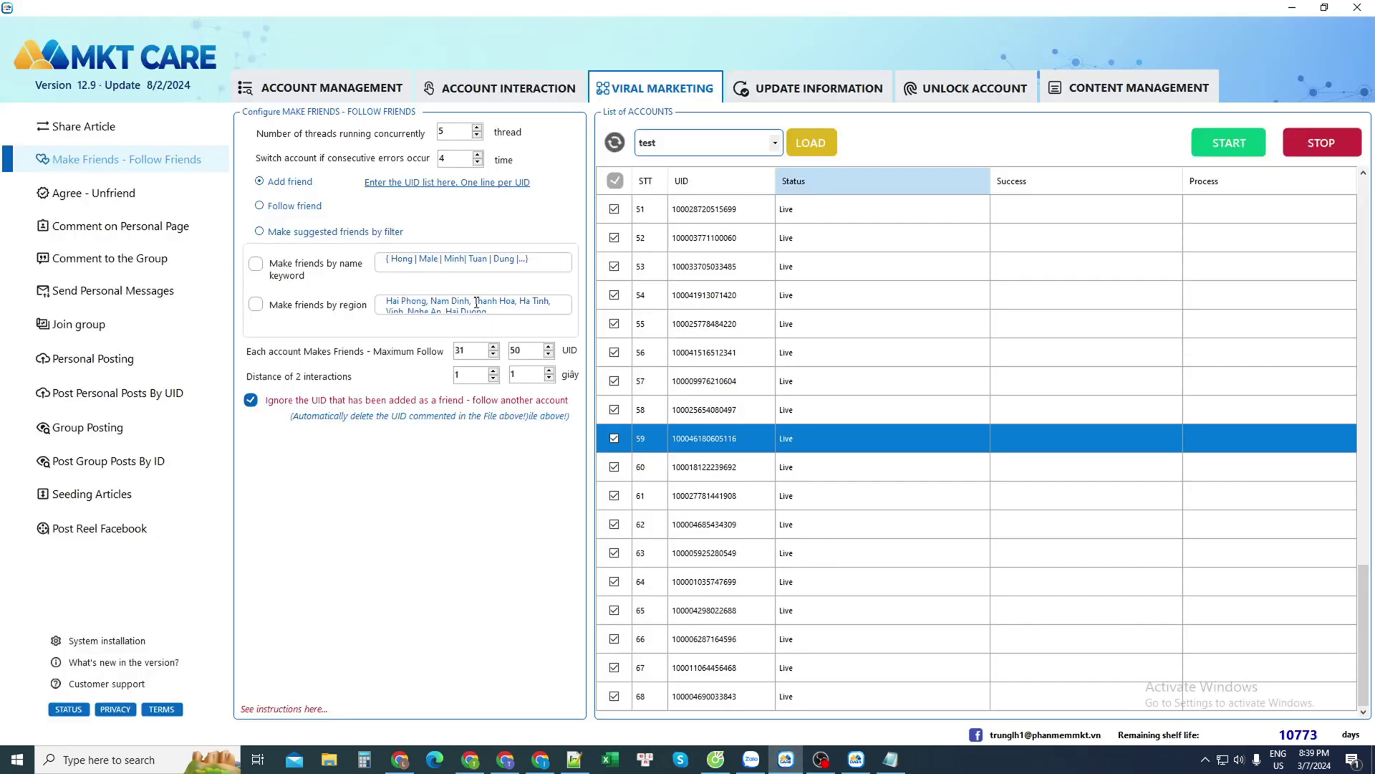
Review the friend UID list file in Notepad, then switch to MKT DATA's Scan group members page
{"action": "left_click", "coordinate": [483, 184]}
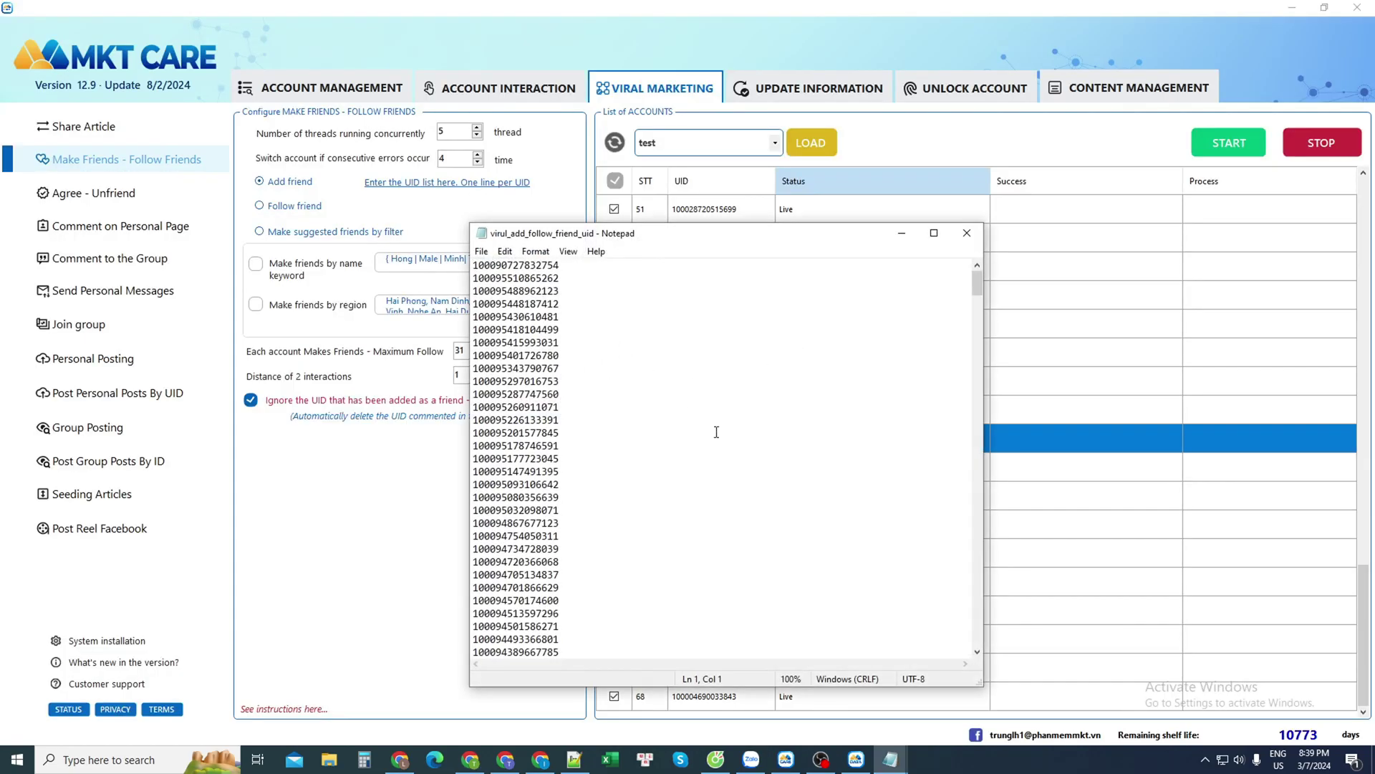
{"action": "double_click", "coordinate": [695, 407]}
{"action": "scroll", "coordinate": [599, 469], "scroll_direction": "down", "scroll_amount": 3}
{"action": "key", "text": "alt+Tab"}
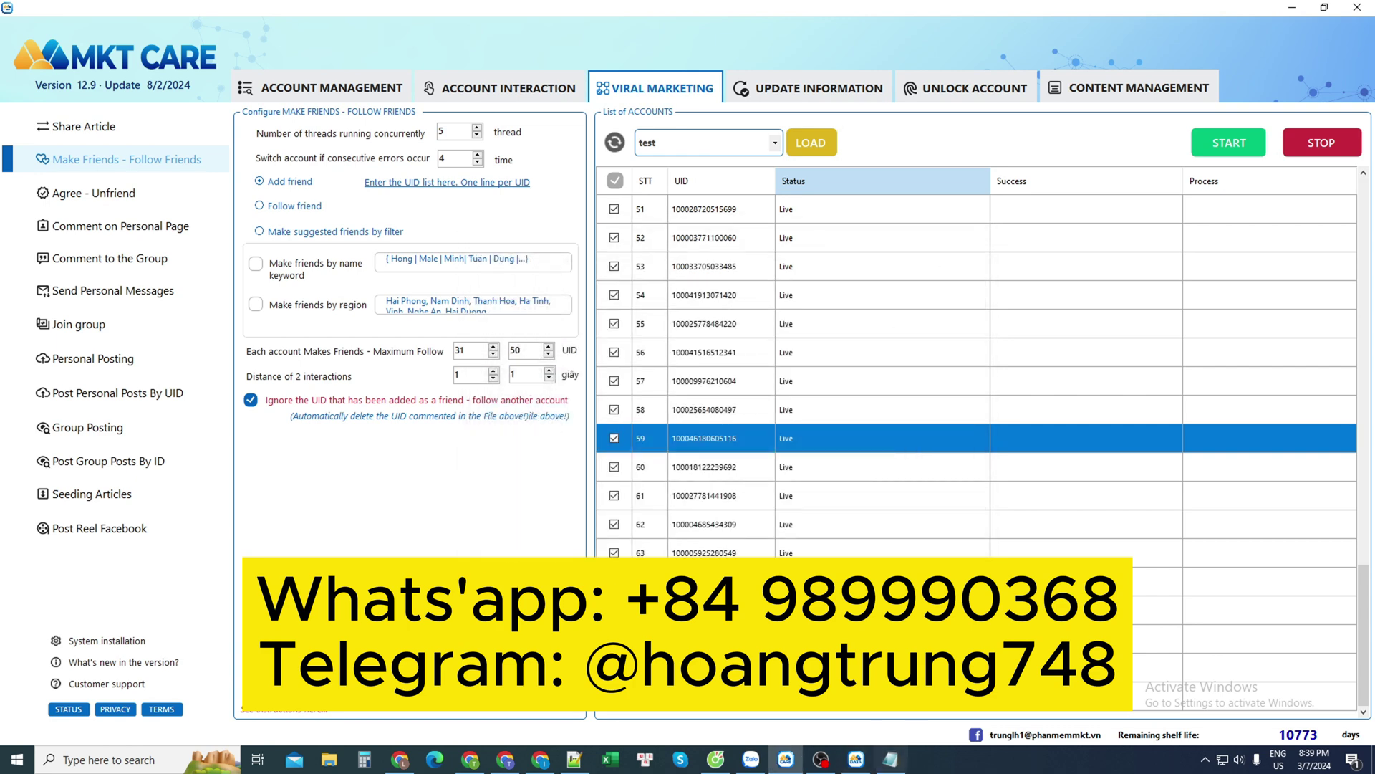
{"action": "left_click", "coordinate": [856, 759]}
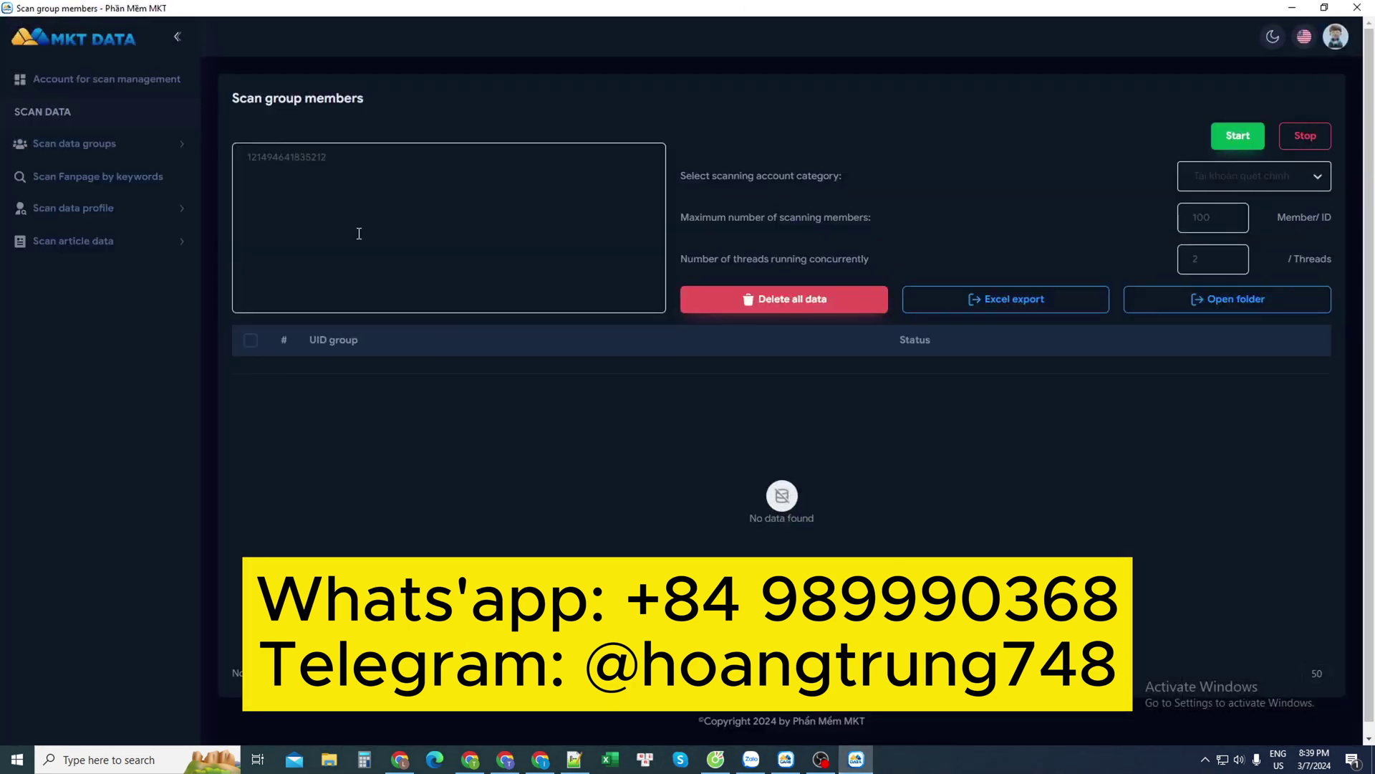
{"action": "left_click", "coordinate": [470, 760]}
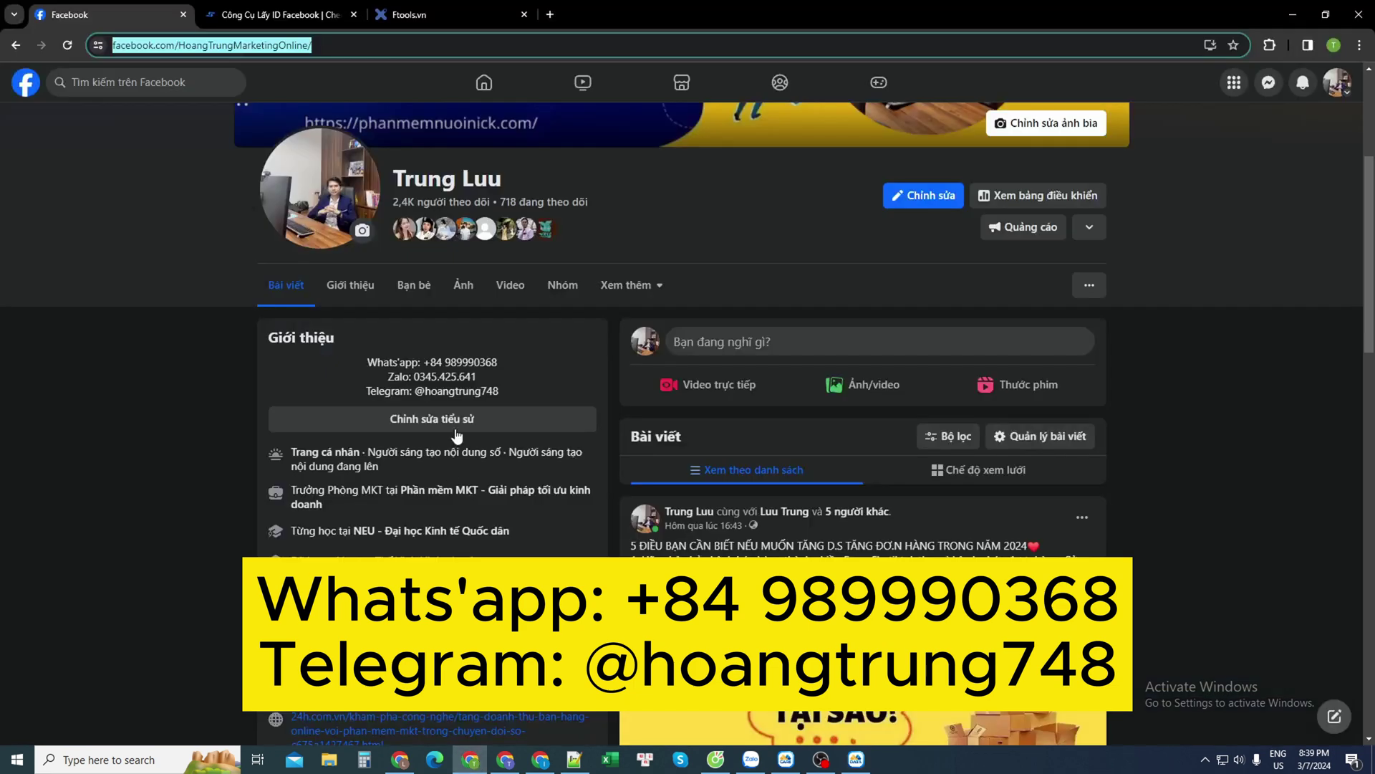
{"action": "left_click", "coordinate": [479, 99]}
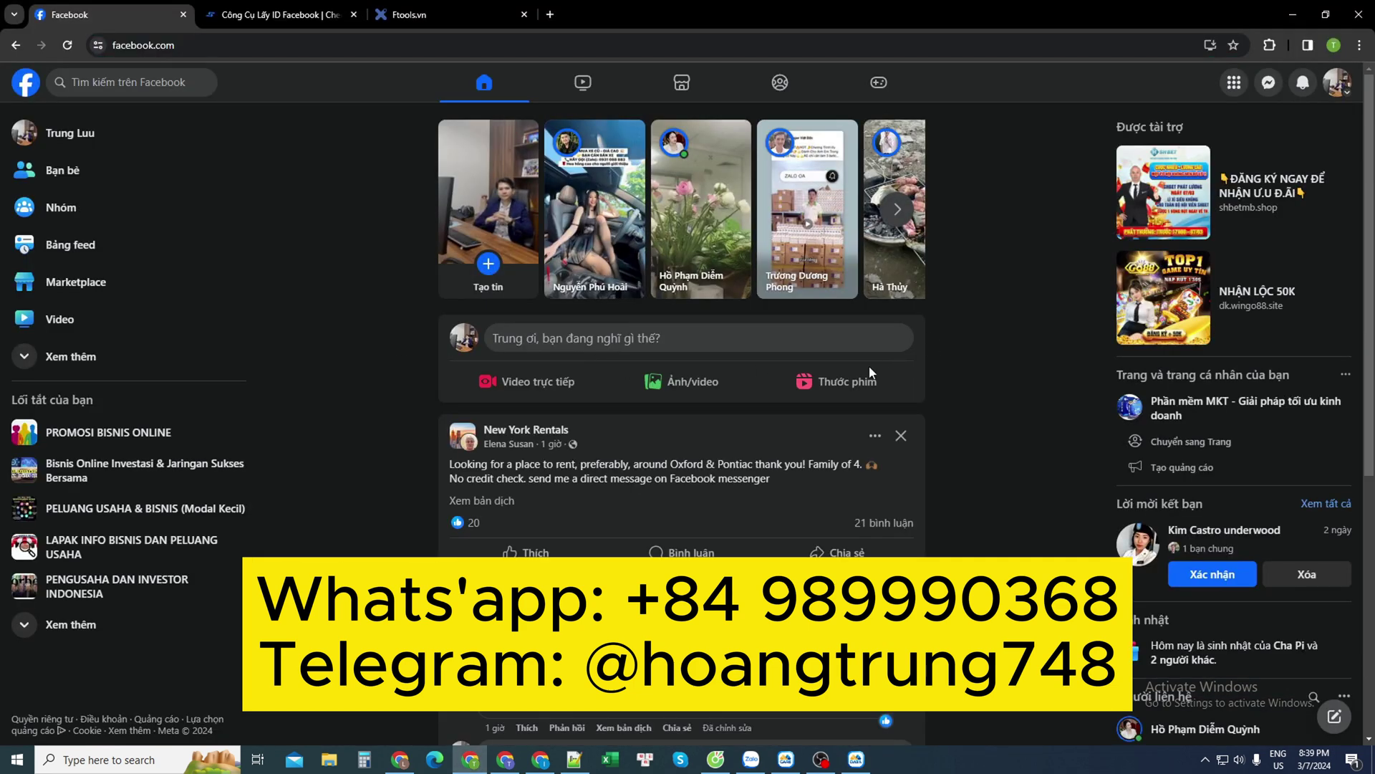
{"action": "left_click", "coordinate": [143, 469]}
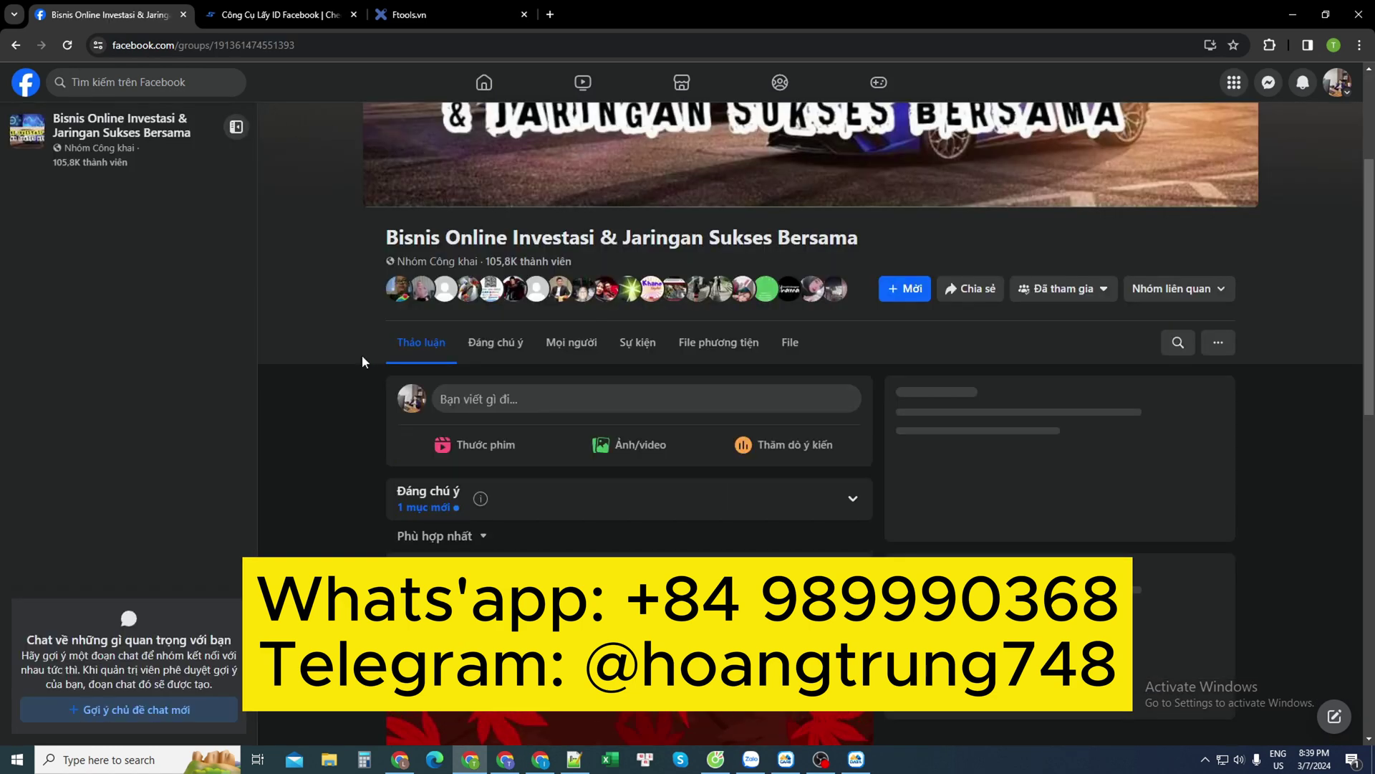
{"action": "left_click", "coordinate": [279, 46]}
{"action": "double_click", "coordinate": [274, 46]}
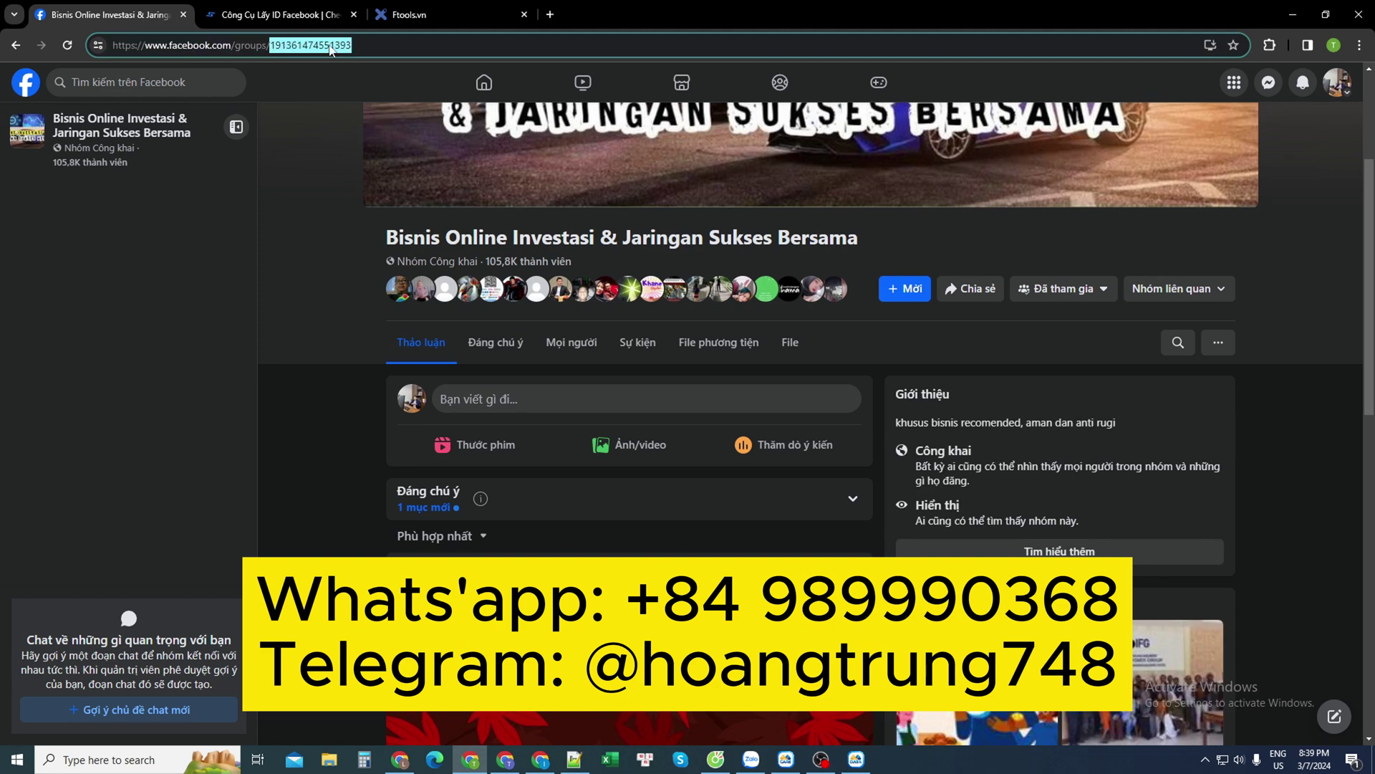
{"action": "left_click", "coordinate": [856, 759]}
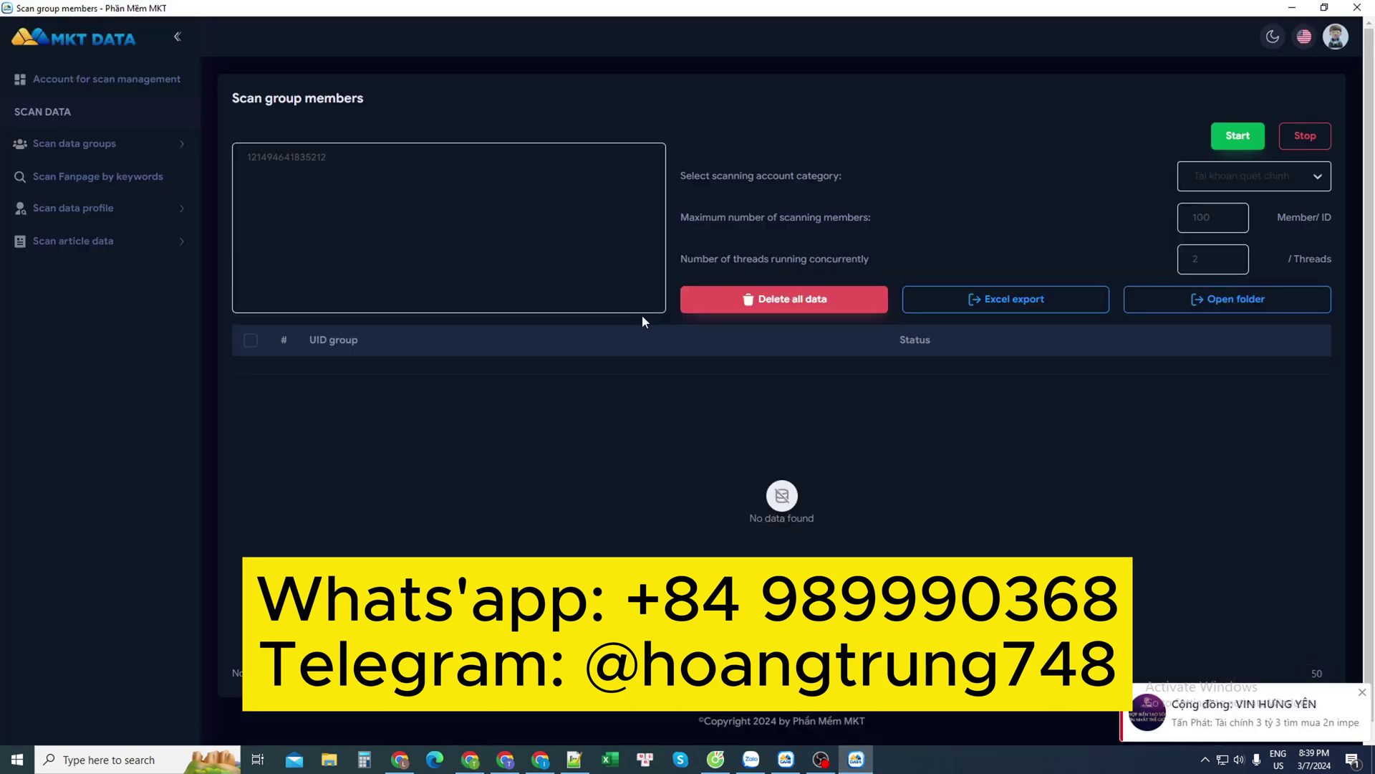
{"action": "left_click", "coordinate": [137, 146]}
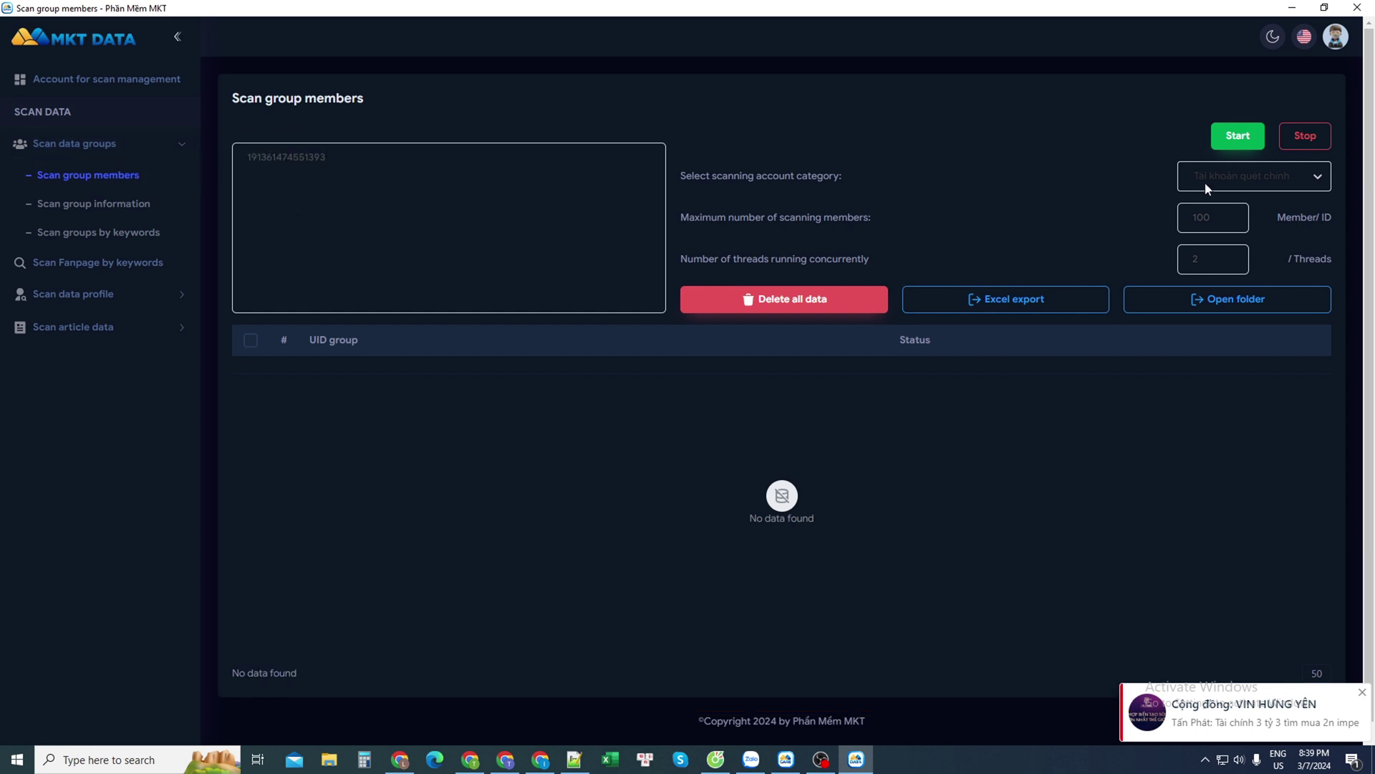
{"action": "left_click", "coordinate": [1259, 179]}
{"action": "left_click", "coordinate": [1224, 215]}
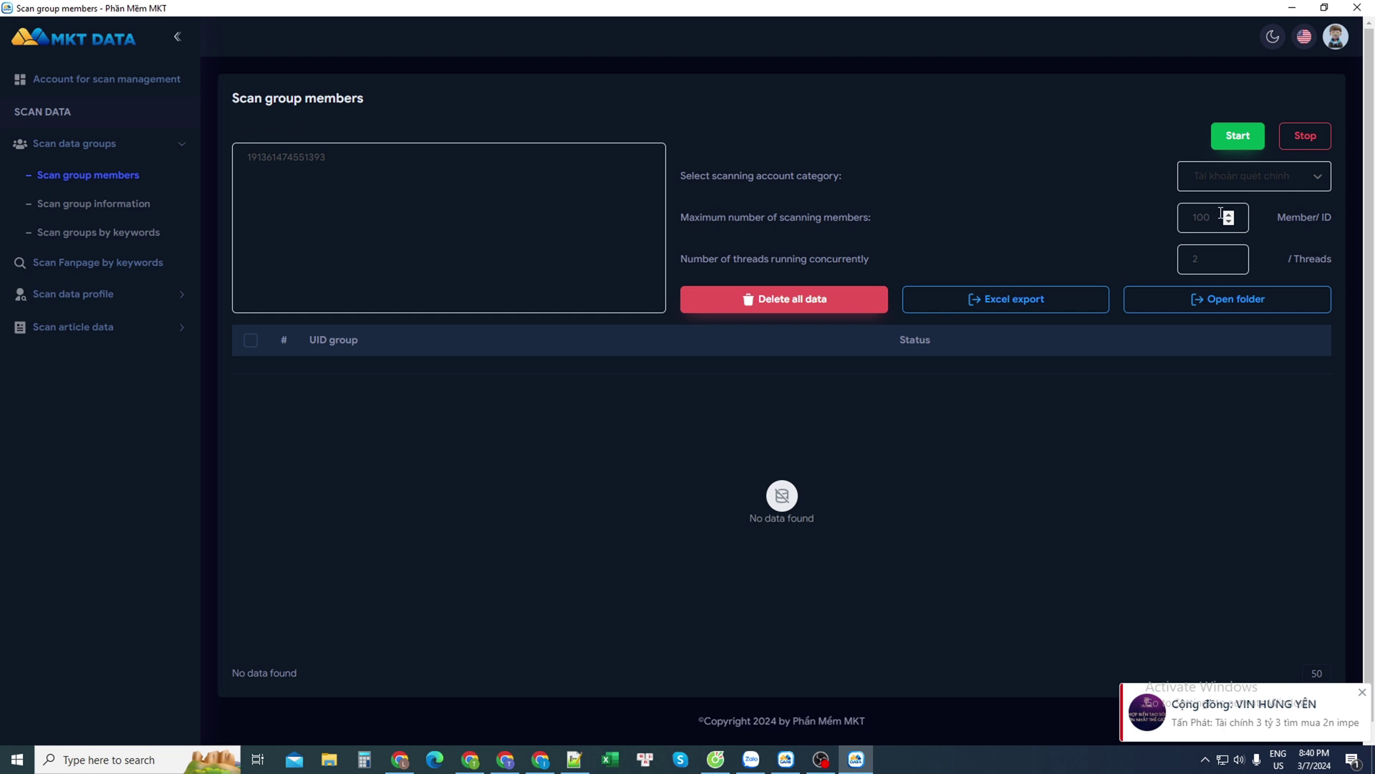
{"action": "left_click", "coordinate": [1244, 145]}
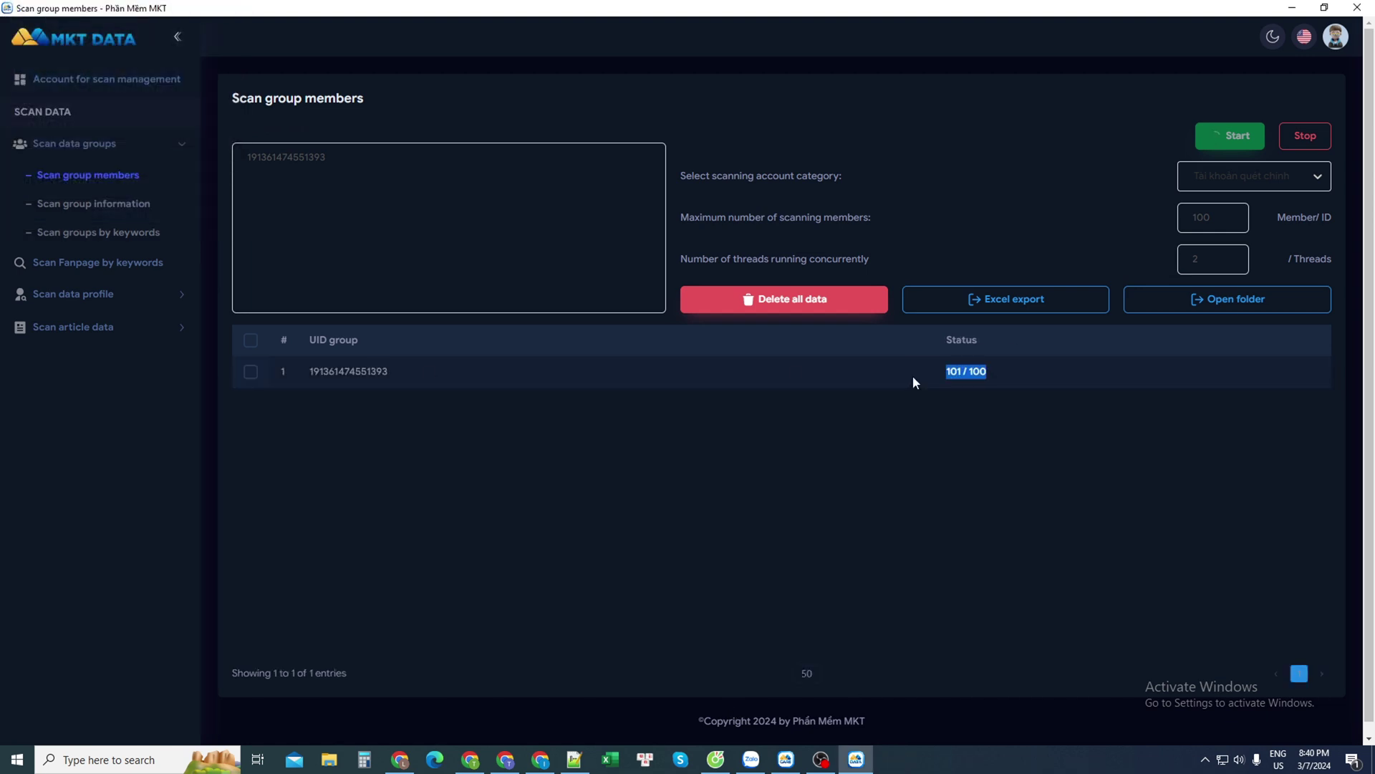
Export the scanned members to an Excel file on the Desktop
{"action": "left_click", "coordinate": [1018, 299]}
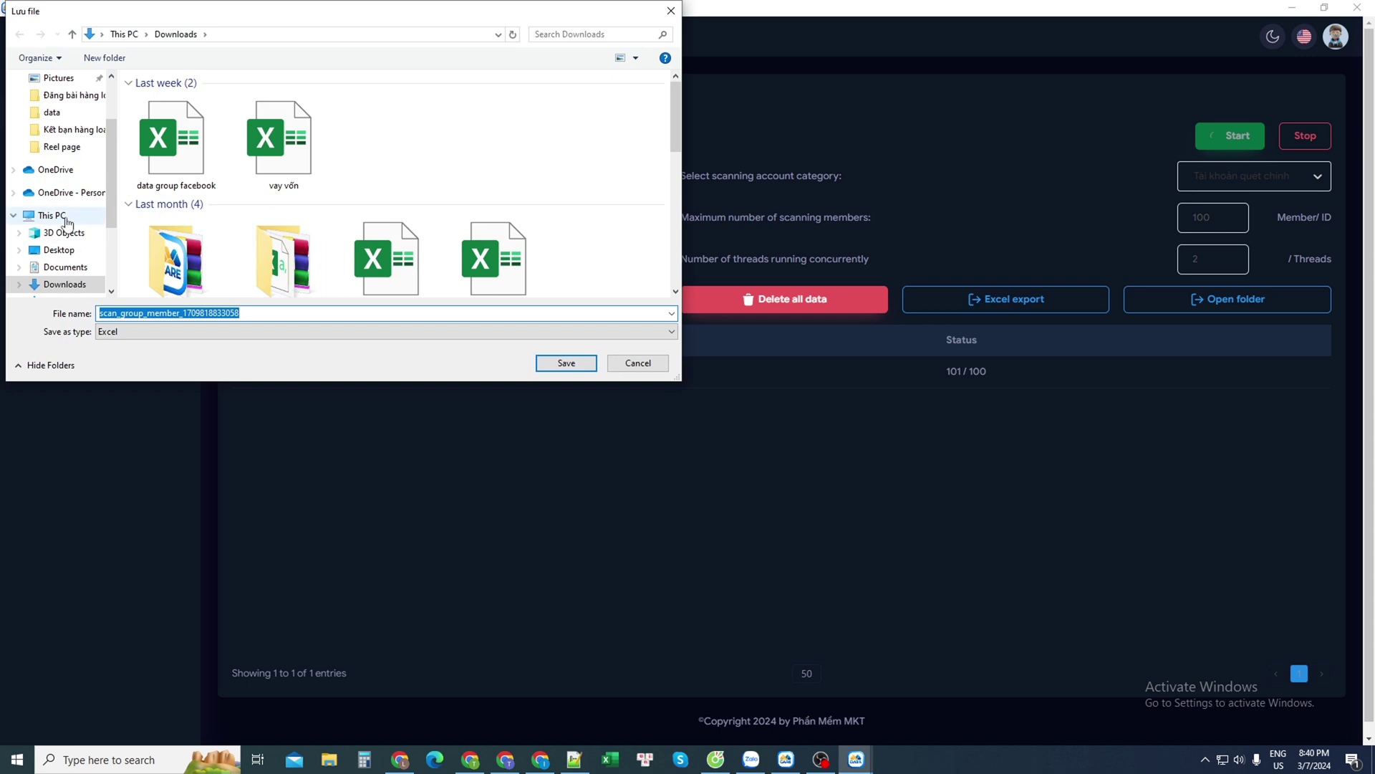
{"action": "left_click", "coordinate": [58, 106]}
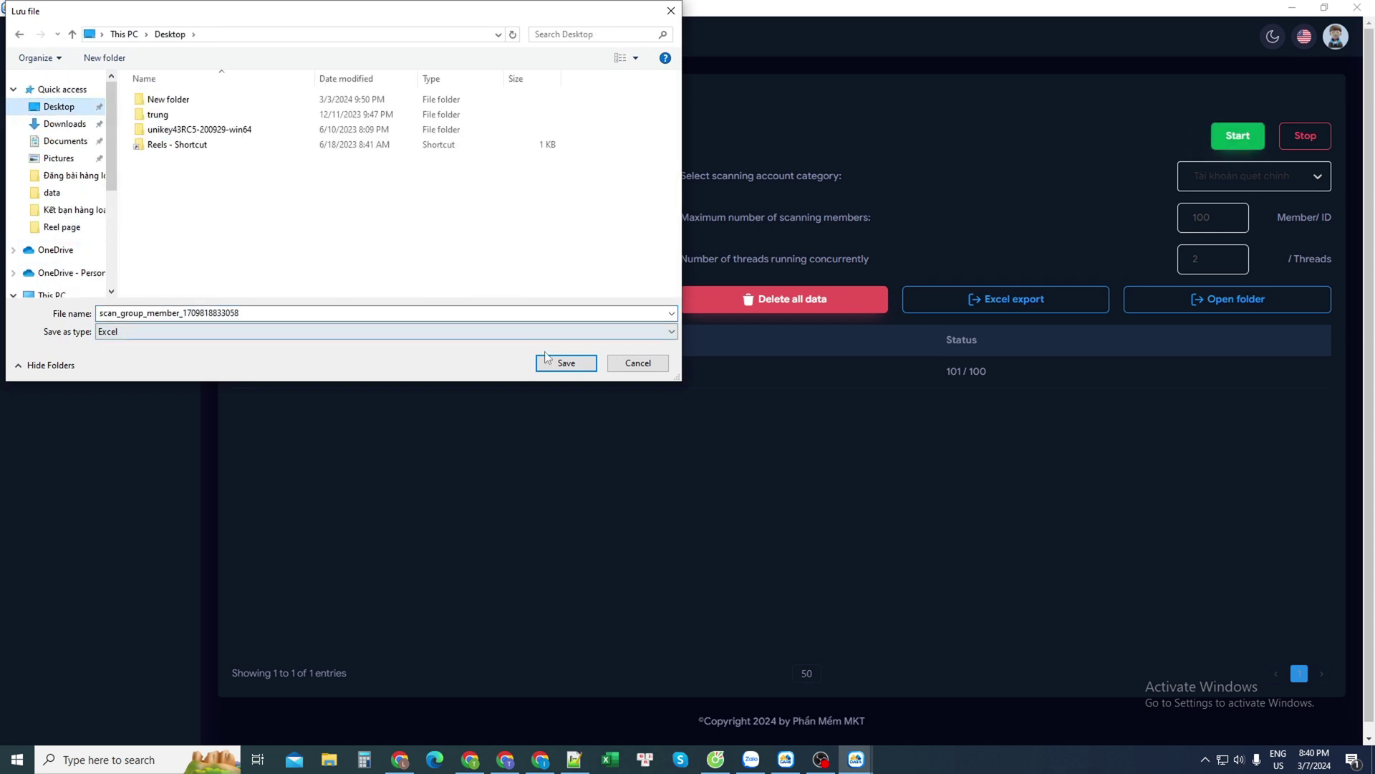
{"action": "left_click", "coordinate": [566, 362]}
Open the scan_group_member workbook full-screen and widen the UID, name and URL columns
{"action": "left_click", "coordinate": [1373, 760]}
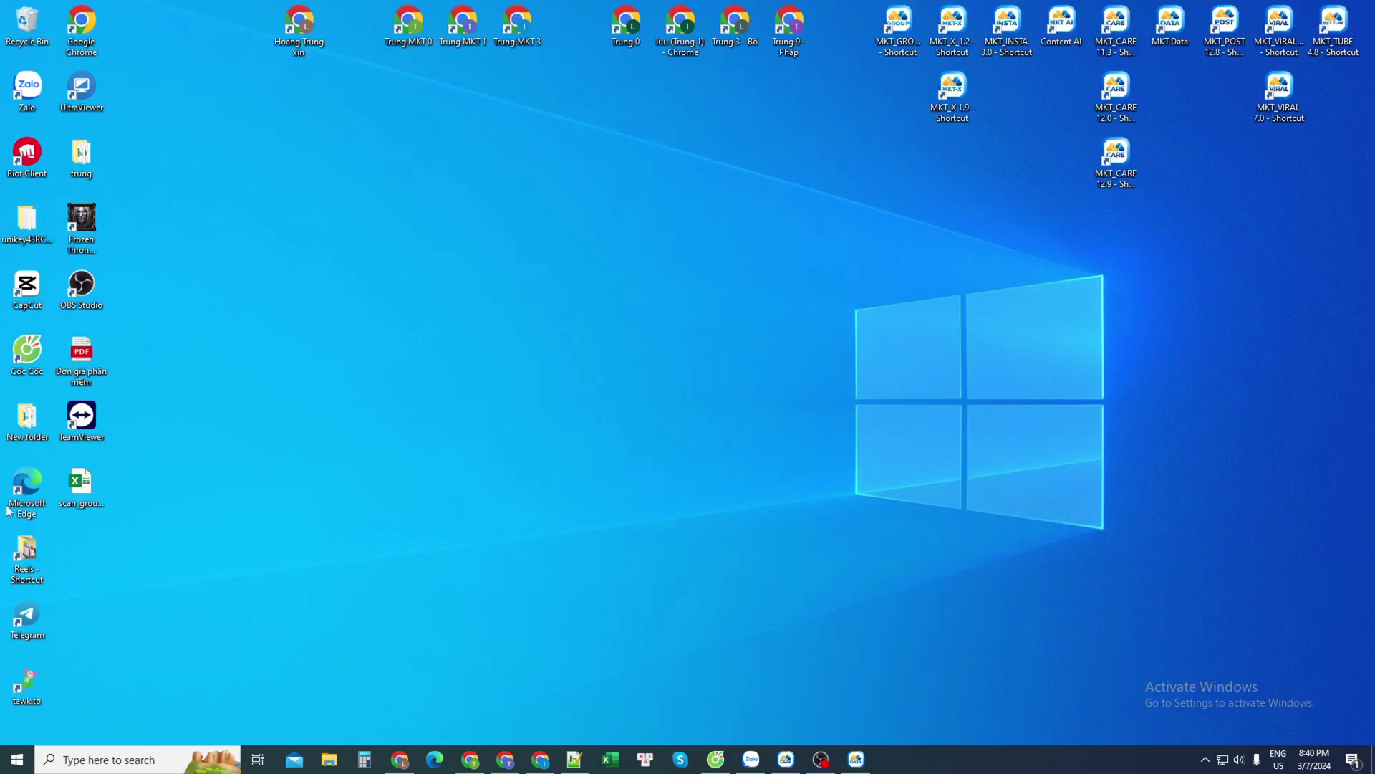
{"action": "double_click", "coordinate": [99, 483]}
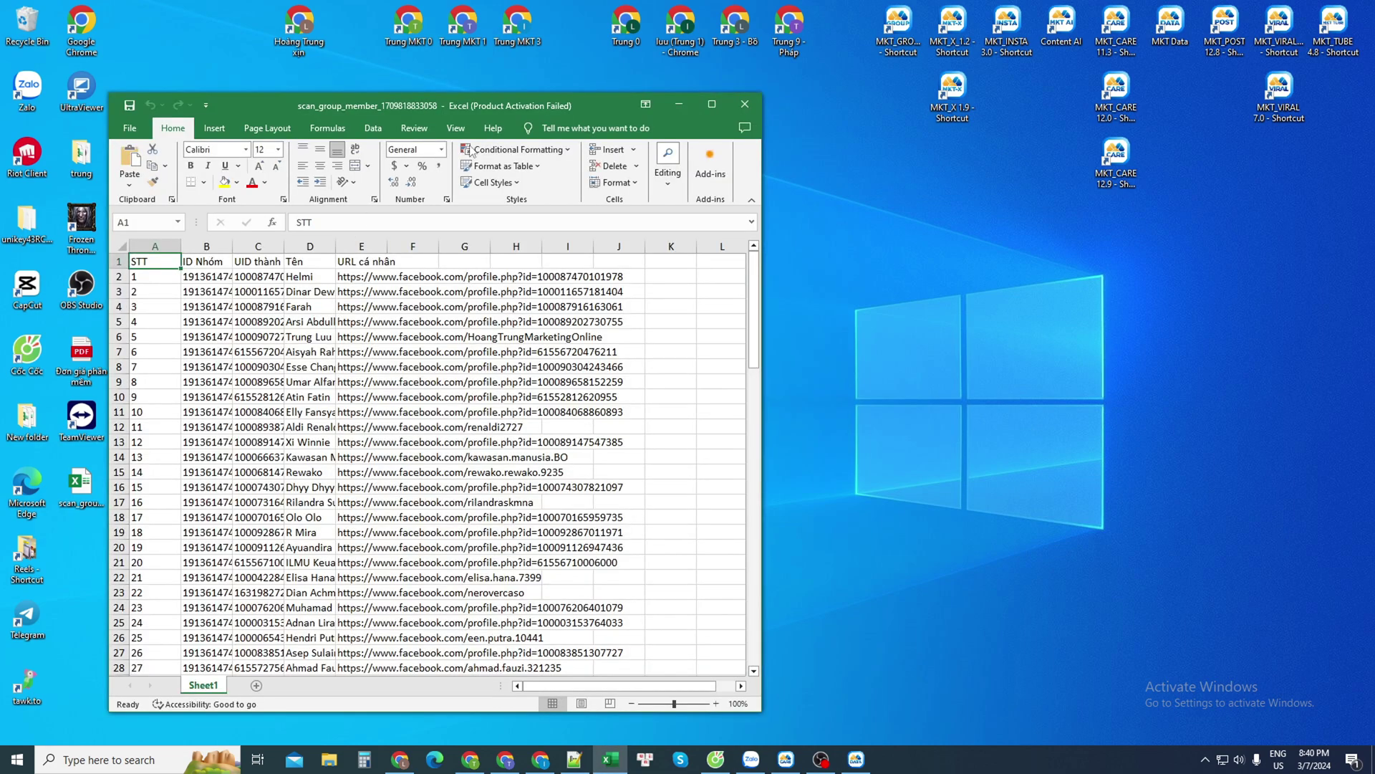
{"action": "left_click", "coordinate": [712, 105]}
{"action": "double_click", "coordinate": [175, 152]}
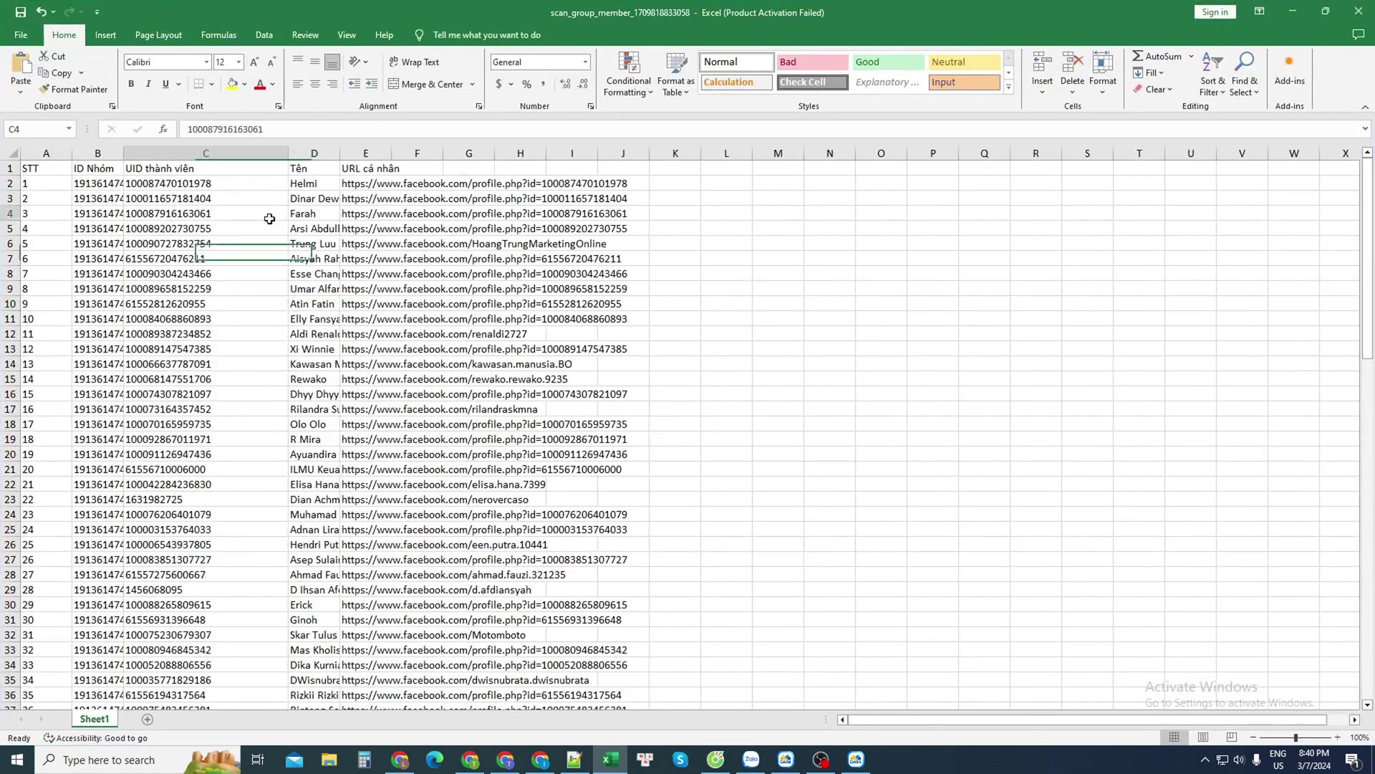
{"action": "left_click_drag", "start_coordinate": [179, 199], "coordinate": [286, 259]}
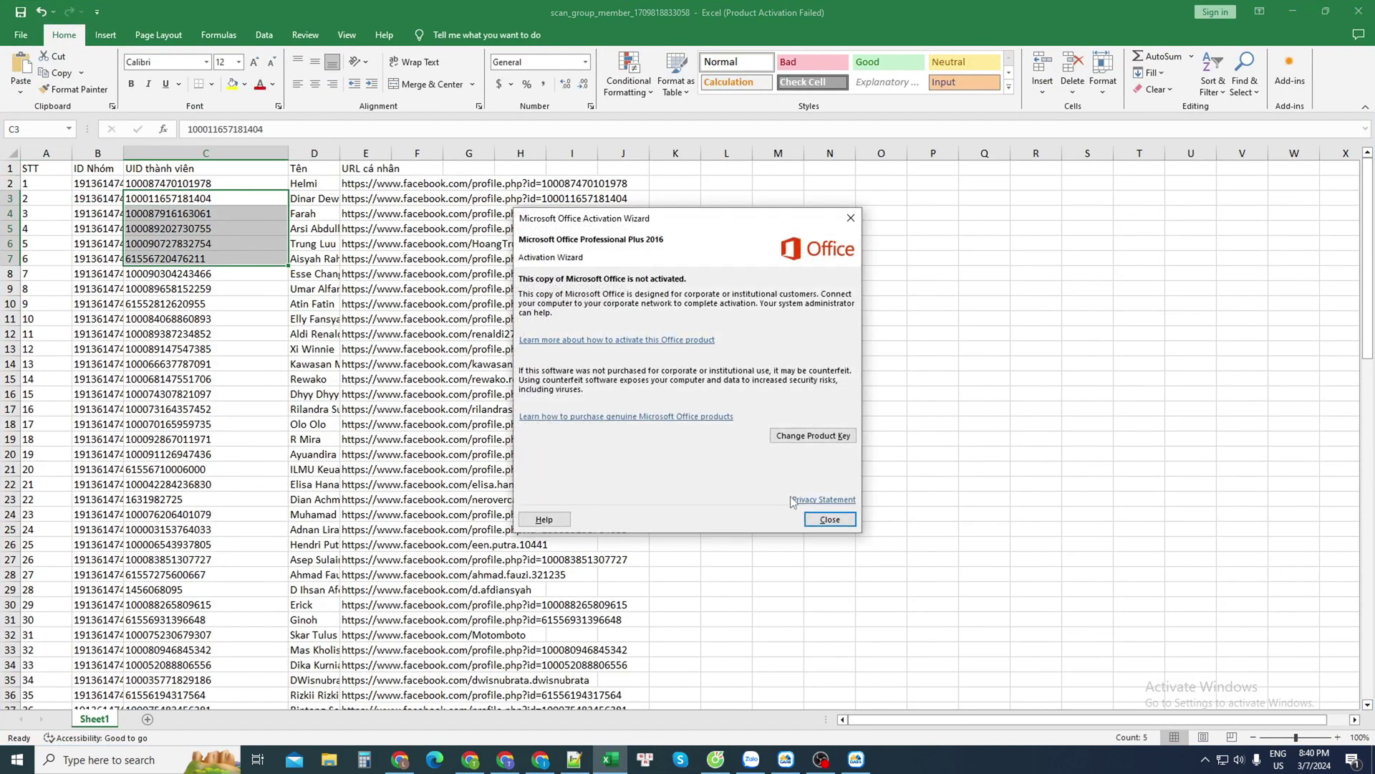
{"action": "left_click", "coordinate": [831, 520]}
{"action": "left_click", "coordinate": [387, 318]}
{"action": "left_click", "coordinate": [315, 244]}
{"action": "left_click_drag", "start_coordinate": [340, 153], "coordinate": [544, 153]}
Copy all 101 member UIDs from C2 down column C
{"action": "left_click", "coordinate": [264, 186]}
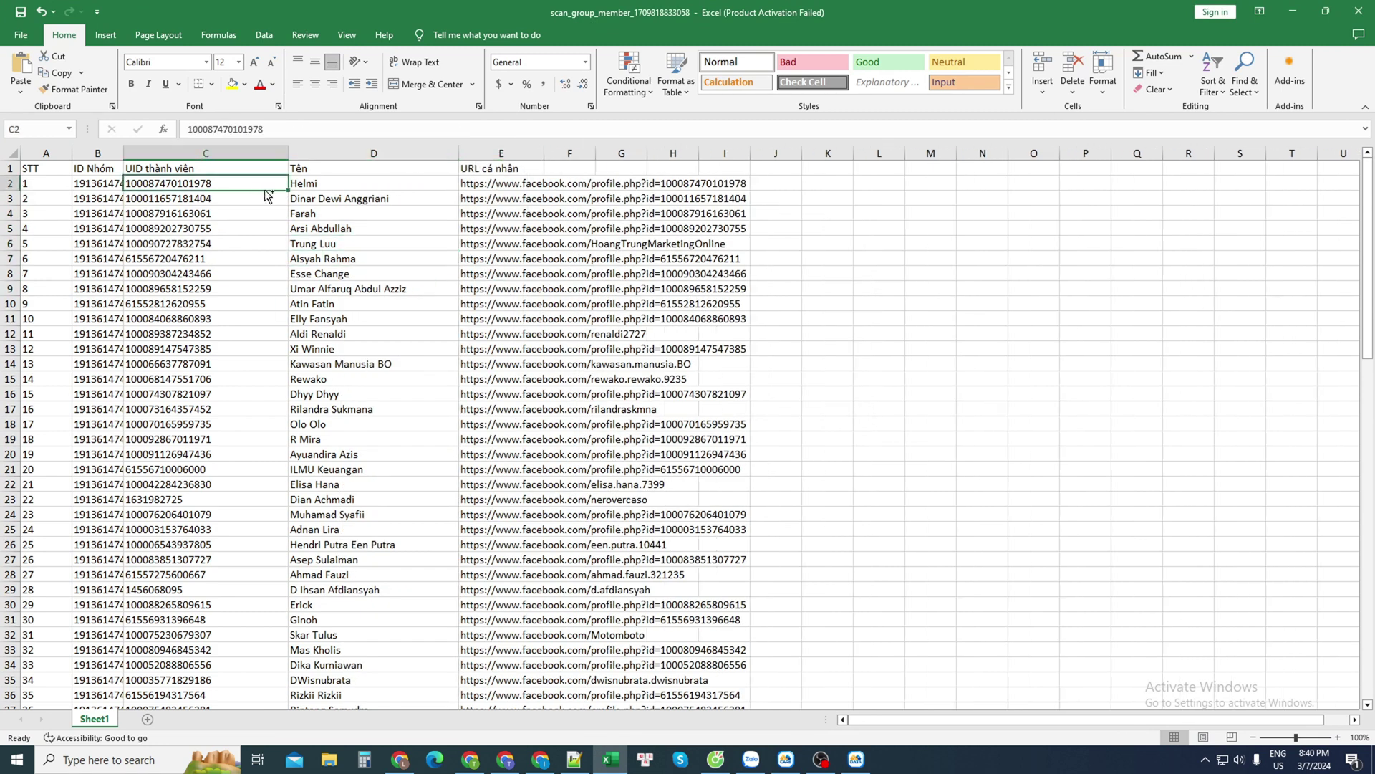
{"action": "key", "text": "ctrl+shift+Down"}
{"action": "right_click", "coordinate": [235, 276]}
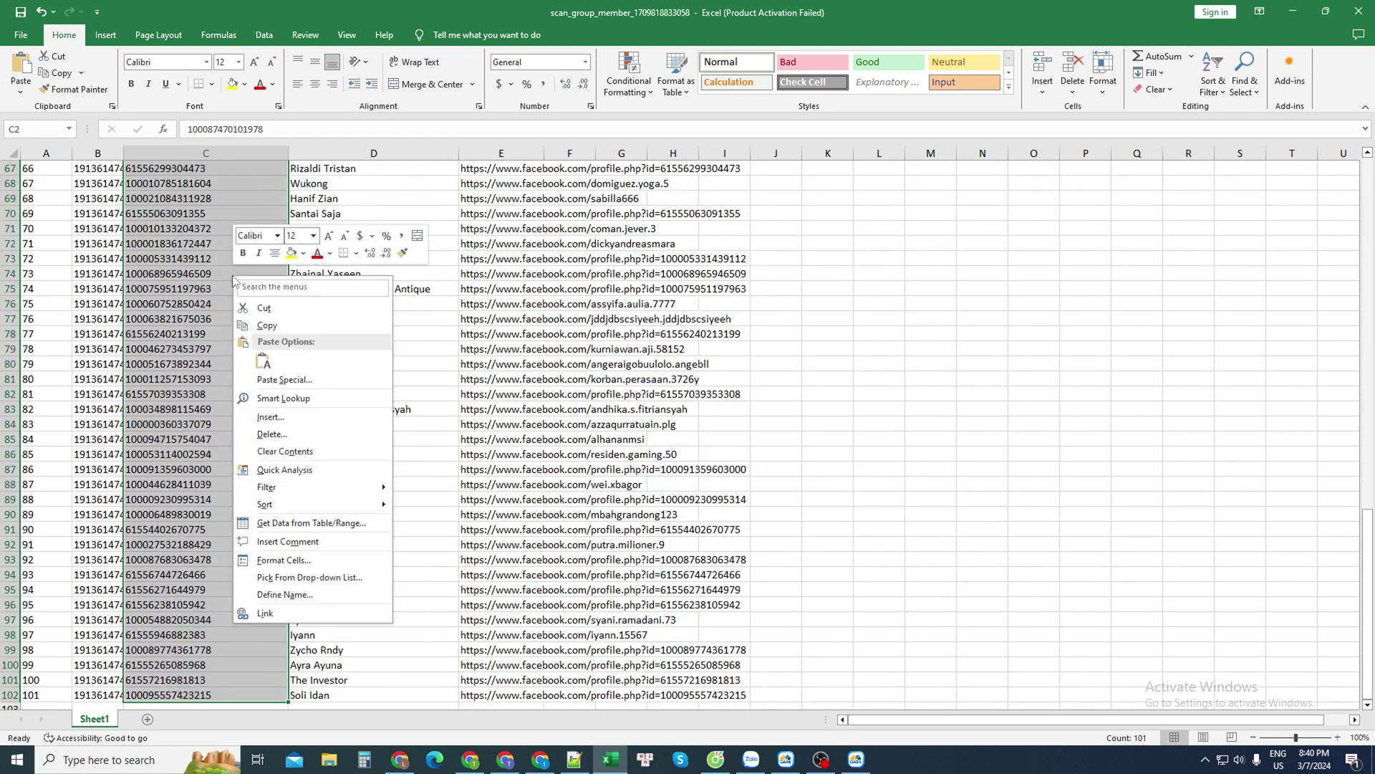
{"action": "left_click", "coordinate": [265, 325]}
{"action": "scroll", "coordinate": [501, 358], "scroll_direction": "up", "scroll_amount": 20}
Edit the Make Friends UID list in Notepad, close it, and select accounts 53–63
{"action": "left_click", "coordinate": [786, 759]}
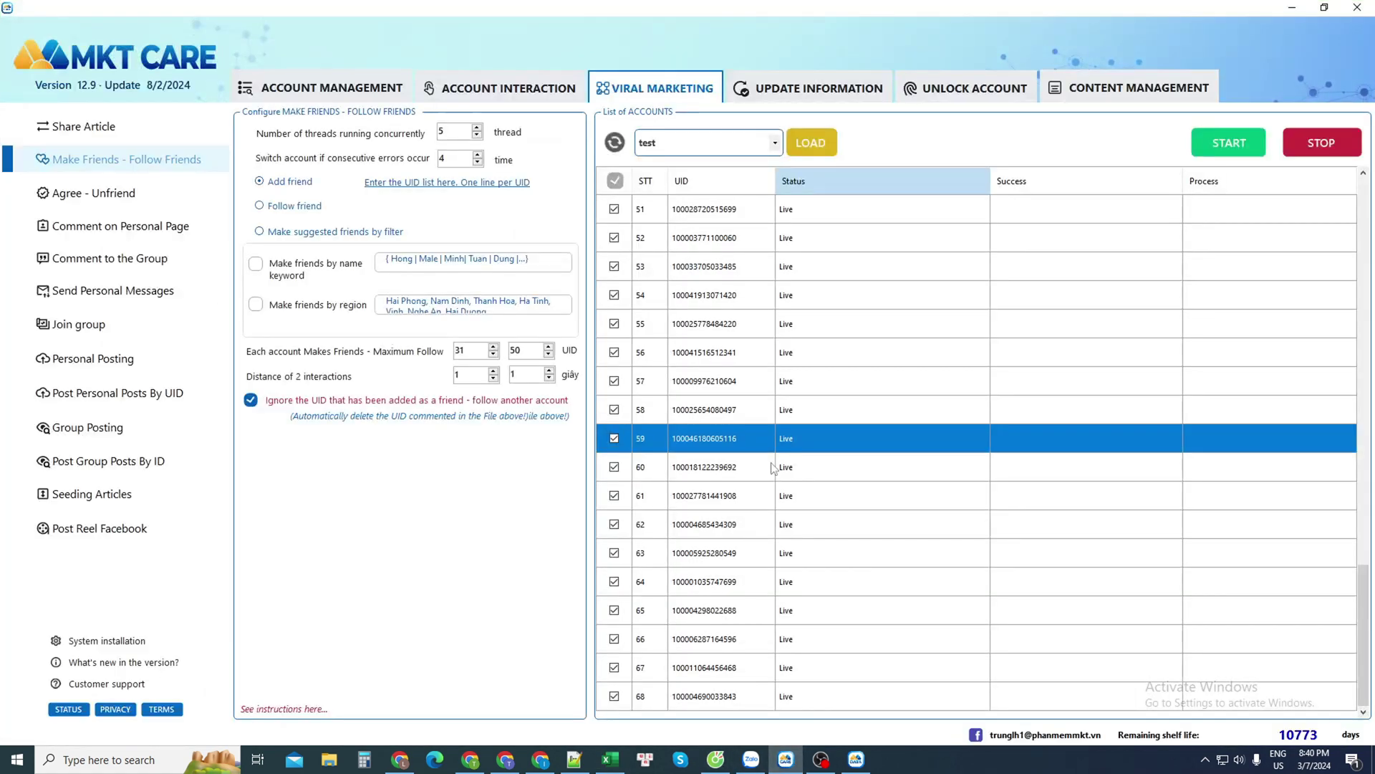
{"action": "left_click", "coordinate": [496, 184]}
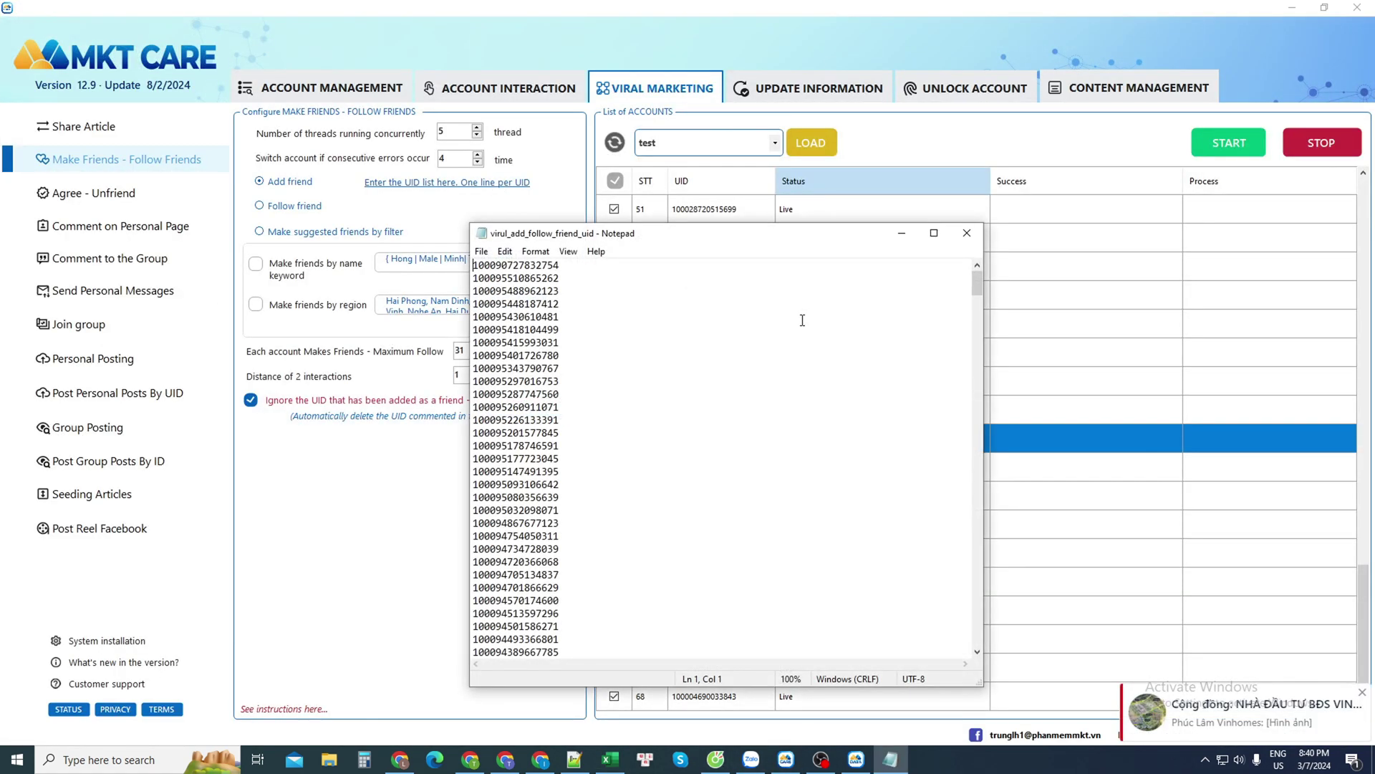
{"action": "scroll", "coordinate": [702, 568], "scroll_direction": "down", "scroll_amount": 6}
{"action": "left_click_drag", "start_coordinate": [700, 615], "coordinate": [584, 386]}
{"action": "left_click", "coordinate": [691, 589]}
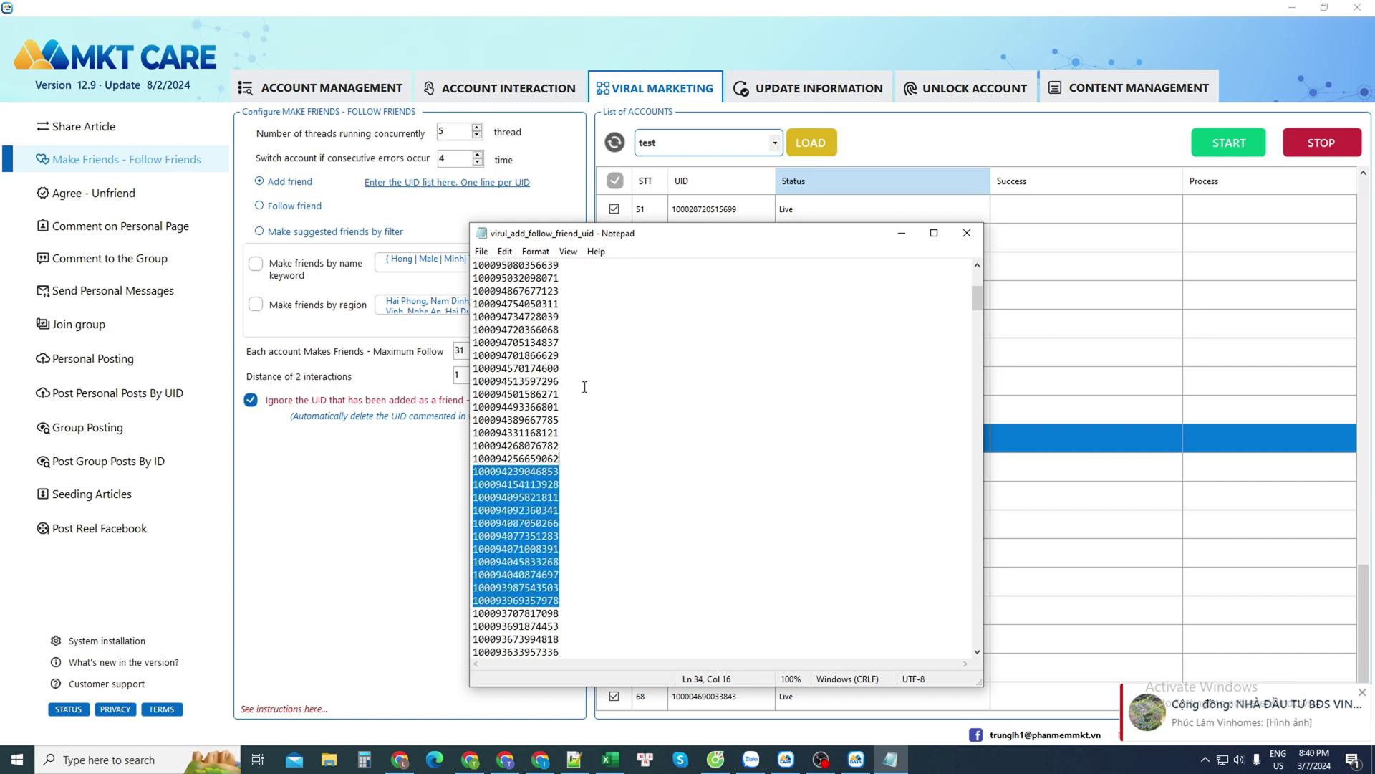
{"action": "left_click", "coordinate": [672, 470]}
{"action": "left_click_drag", "start_coordinate": [747, 627], "coordinate": [559, 354]}
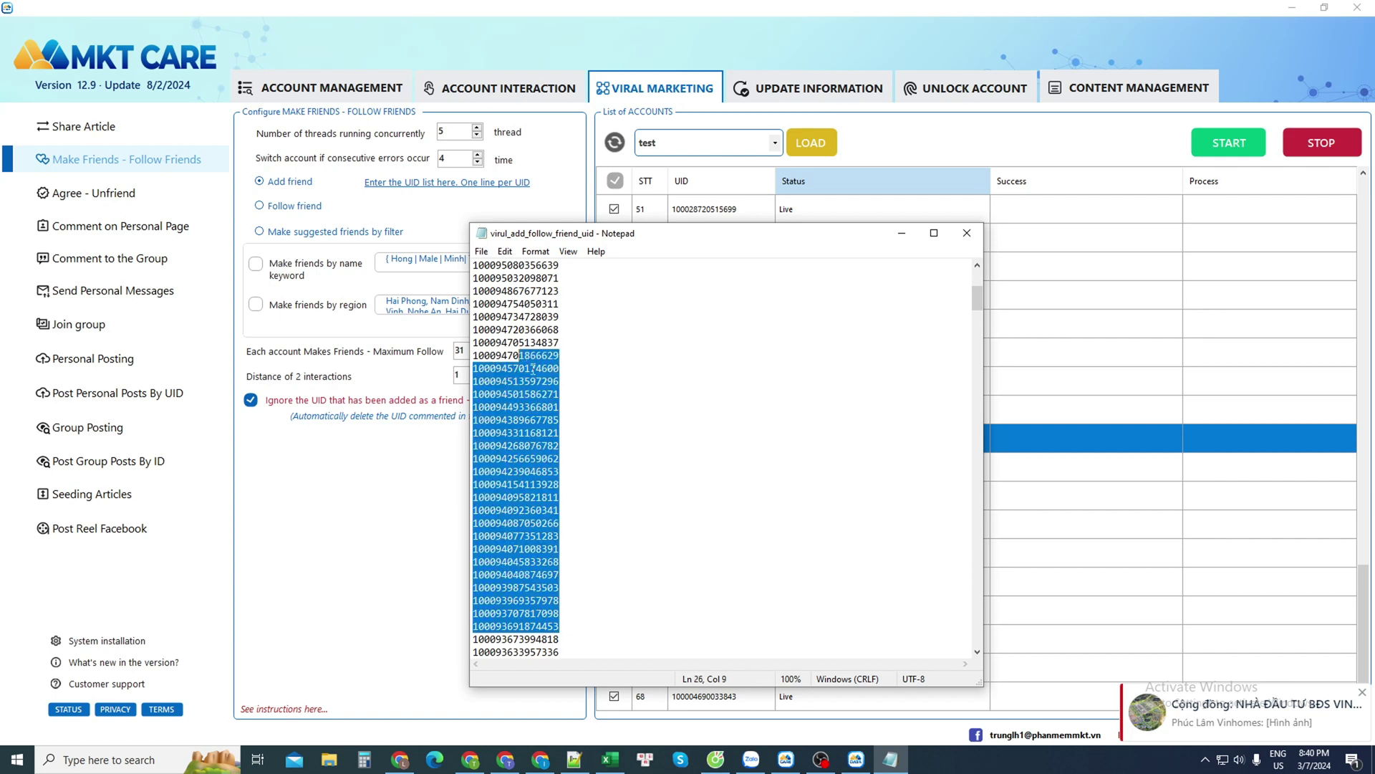
{"action": "left_click", "coordinate": [531, 367]}
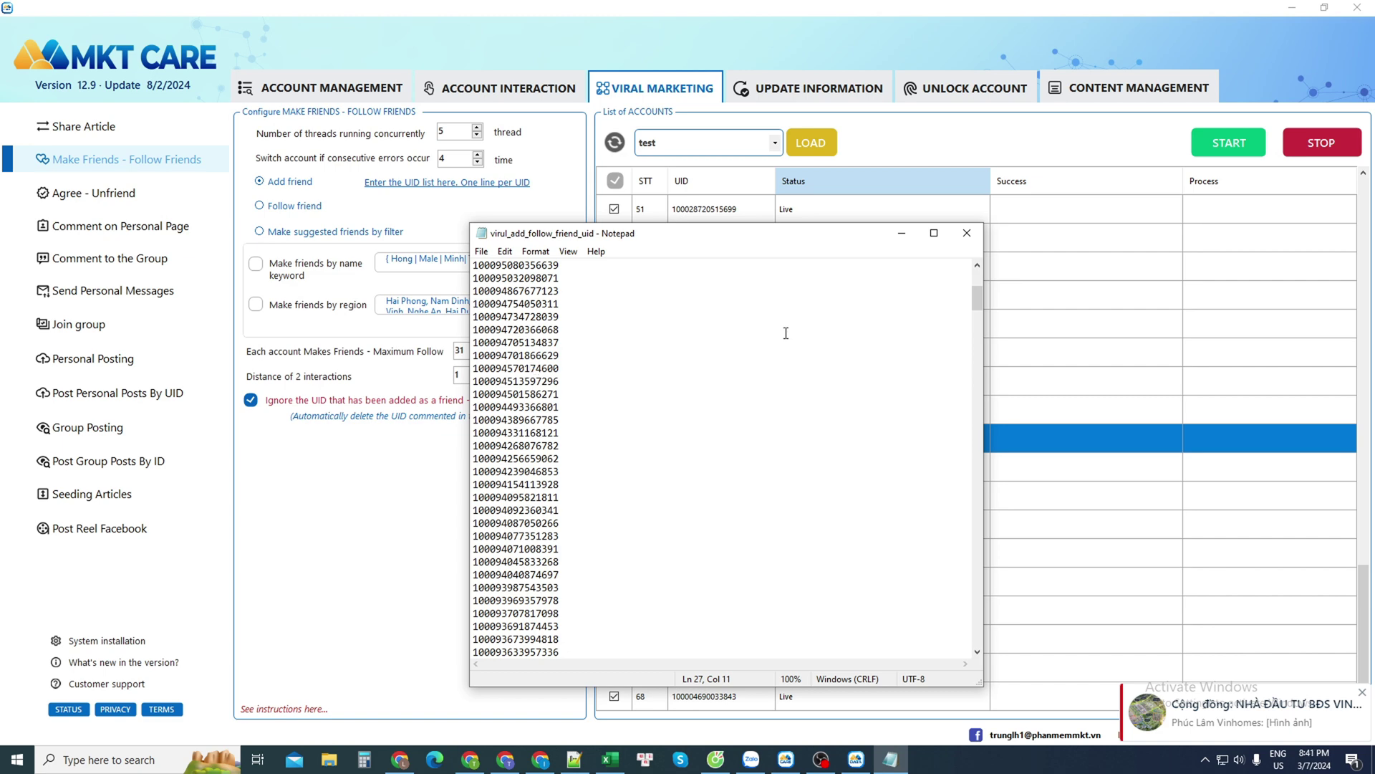
{"action": "left_click", "coordinate": [966, 233]}
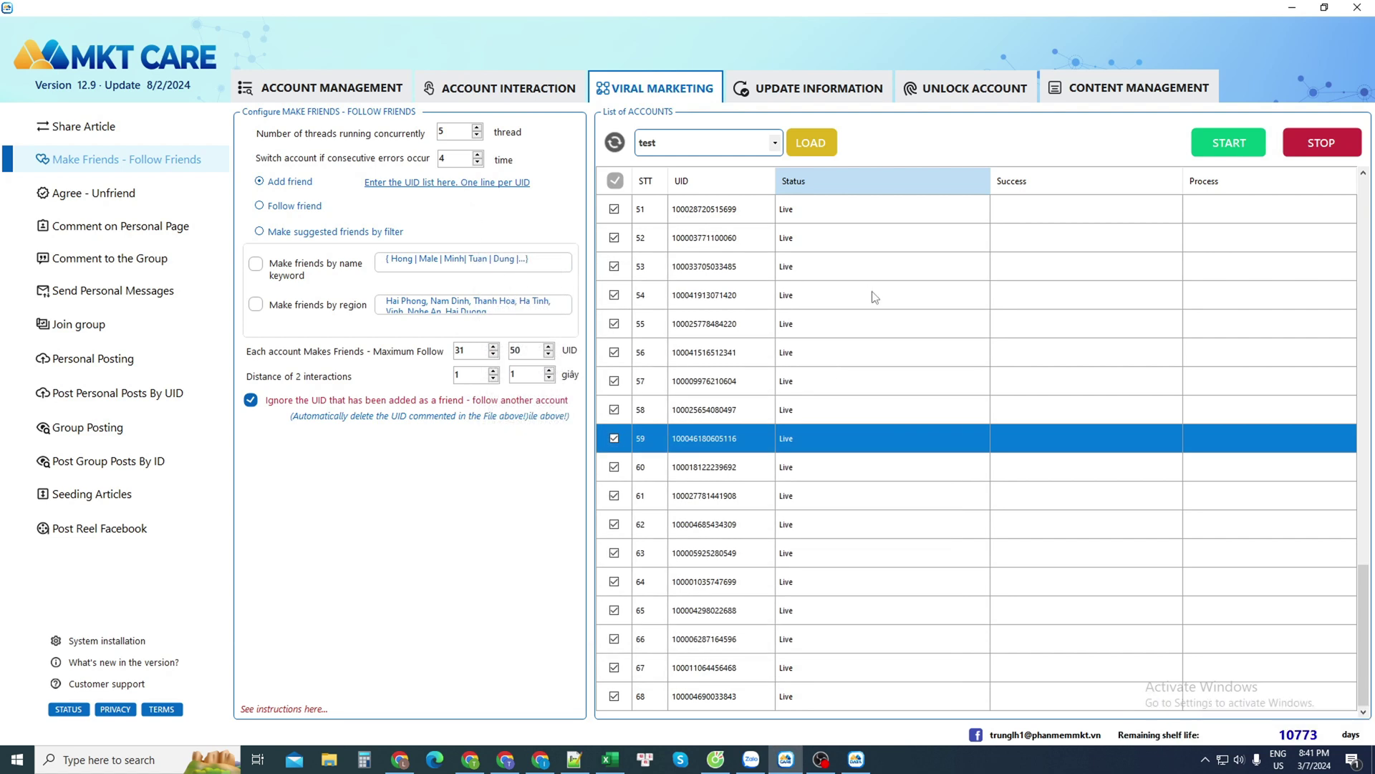
{"action": "left_click_drag", "start_coordinate": [901, 279], "coordinate": [893, 566]}
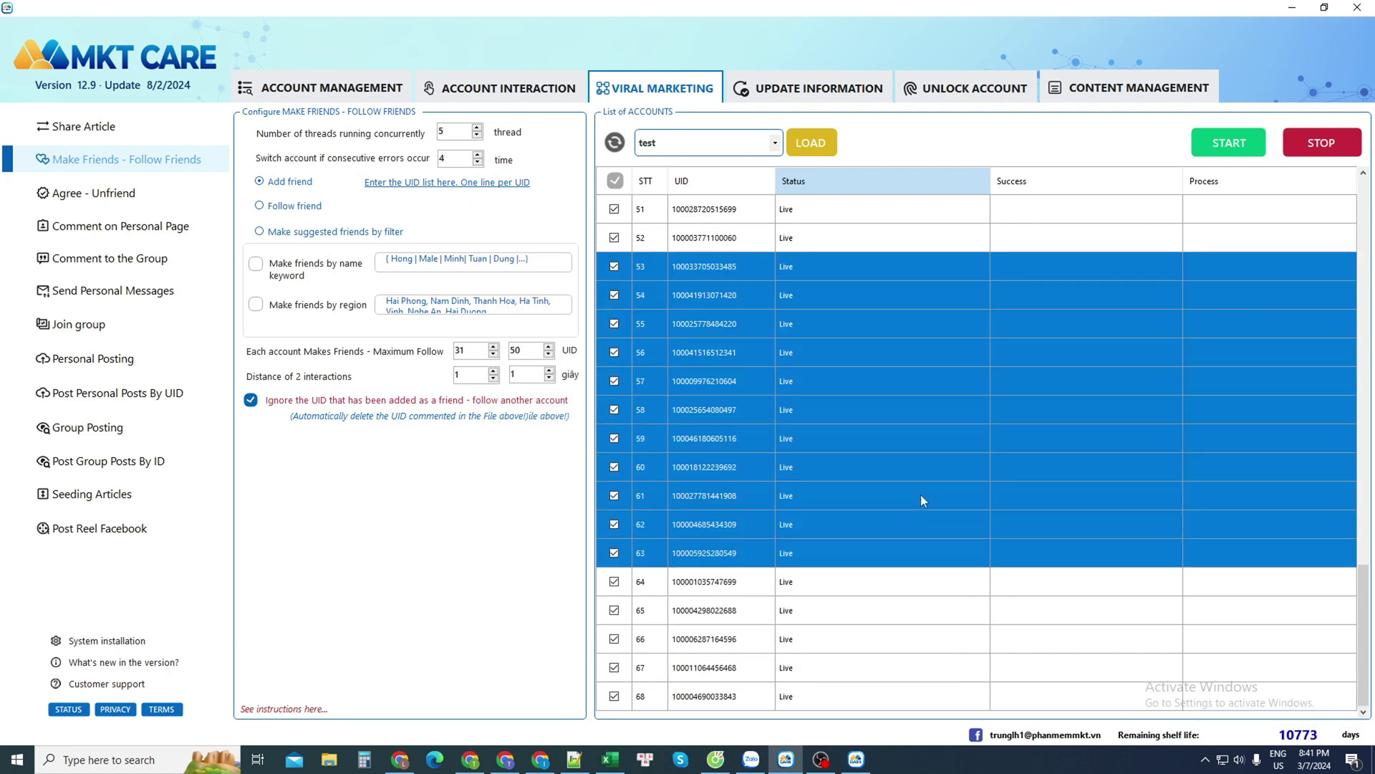